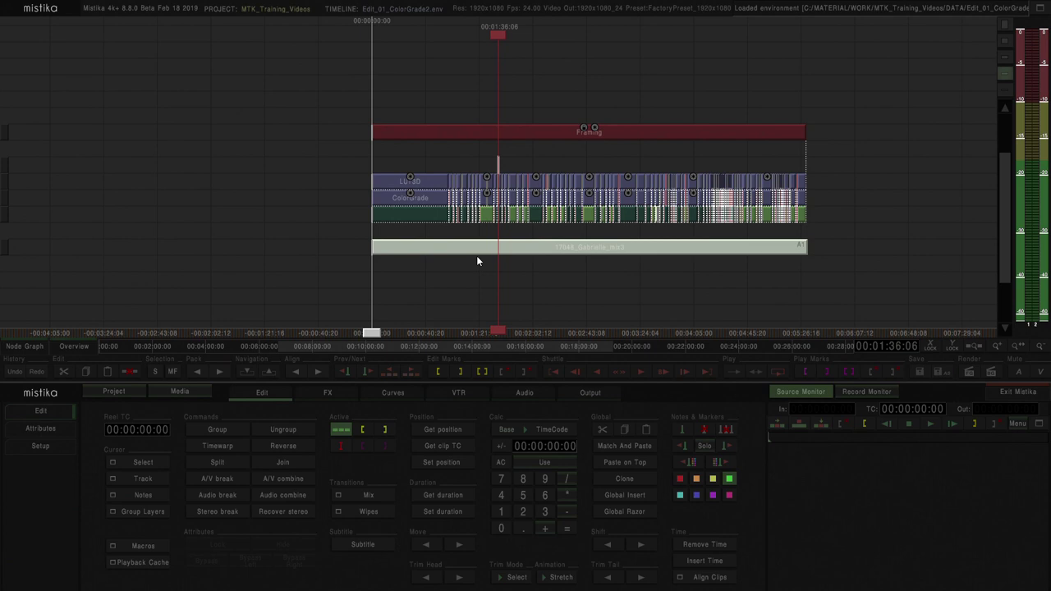
Step: In the render Output settings, enable video output in Mistika YUV-422 8b format at 1920x1080 progressive
left_click(588, 392)
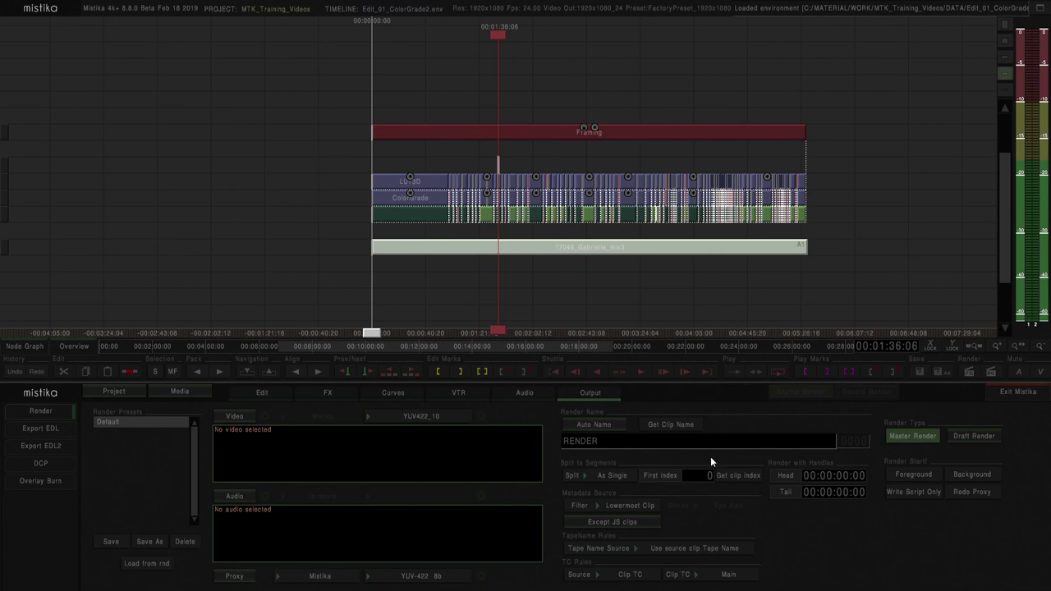
left_click(237, 416)
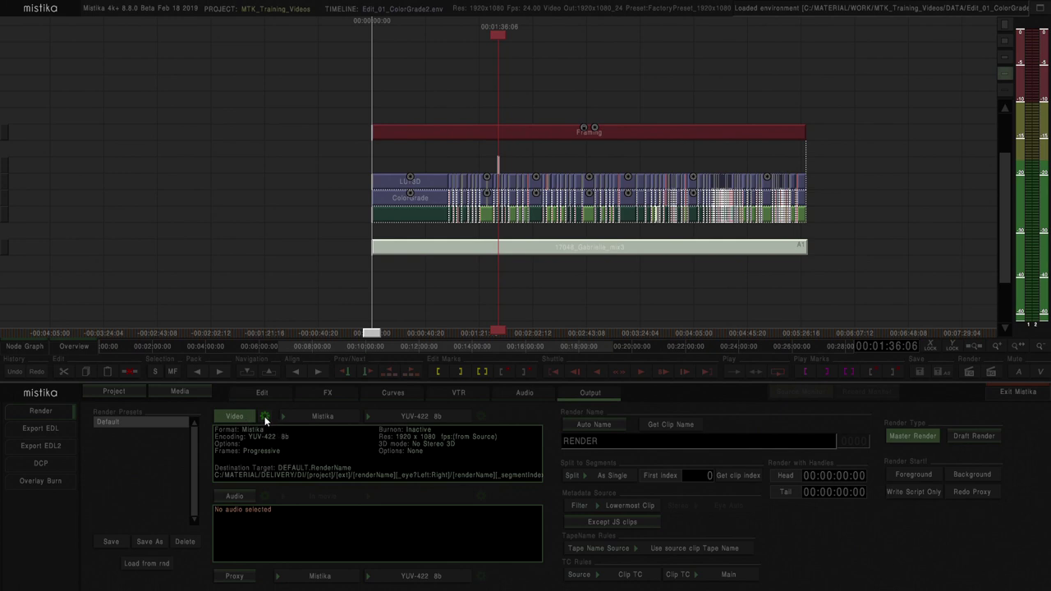
Step: Set the video target to a user-defined Desktop path named [renderName][_segmentIndex].[ext]
left_click(264, 417)
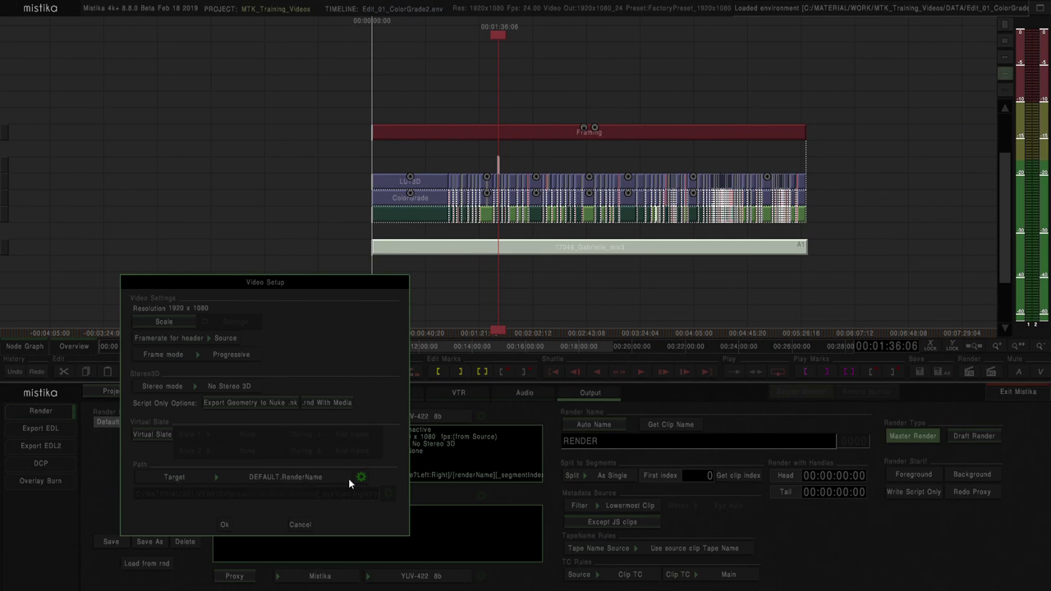
left_click(291, 478)
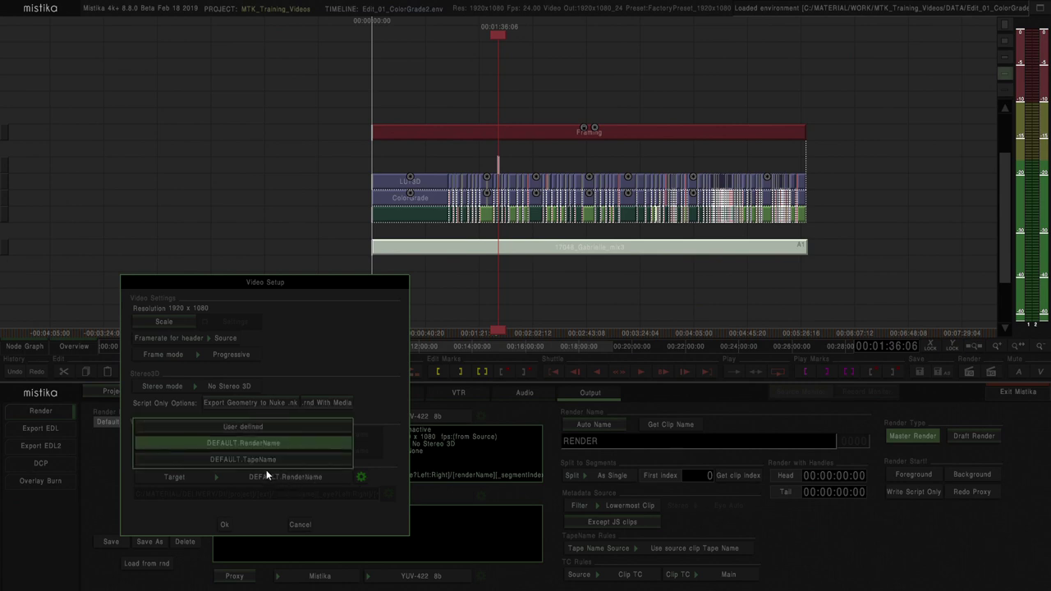
left_click(247, 426)
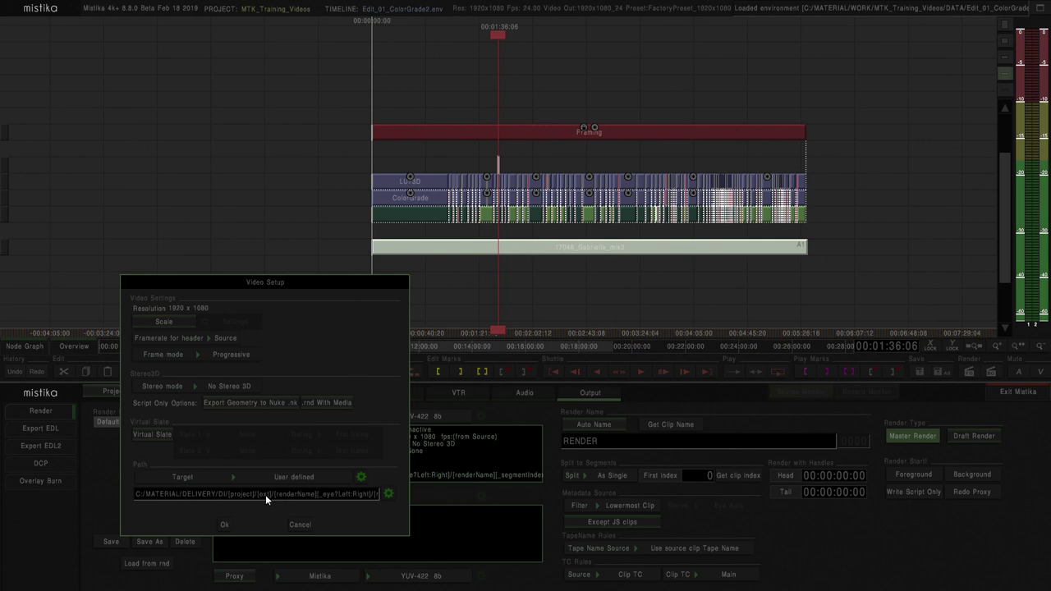
left_click(388, 494)
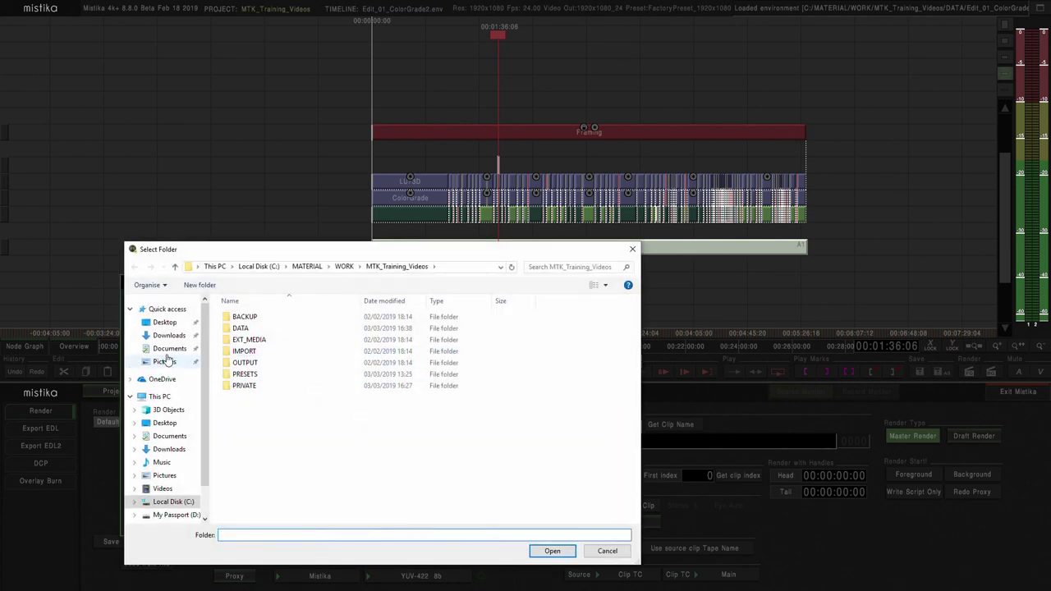
left_click(164, 322)
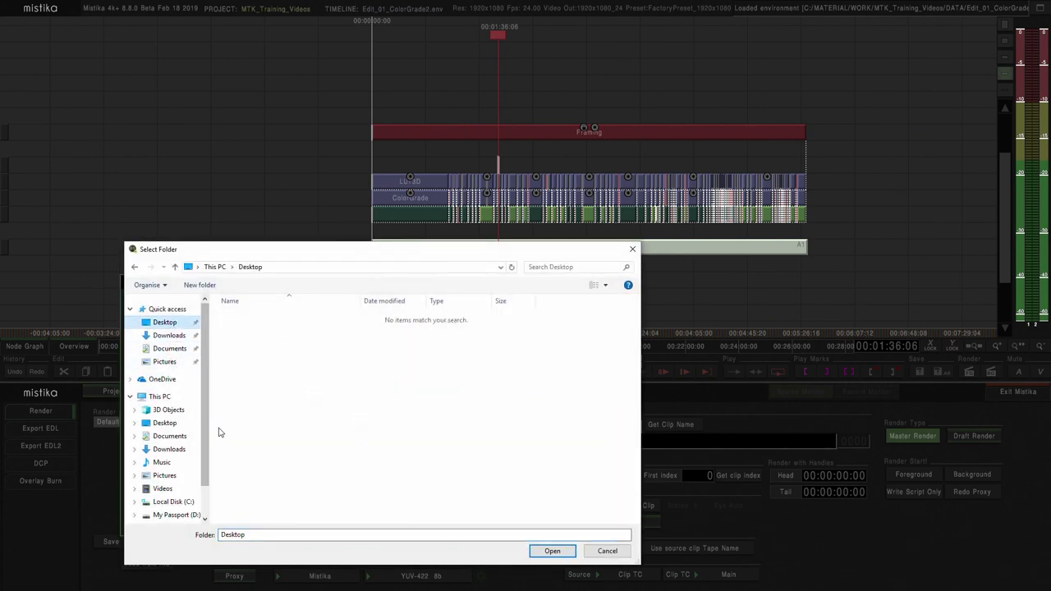
left_click(550, 550)
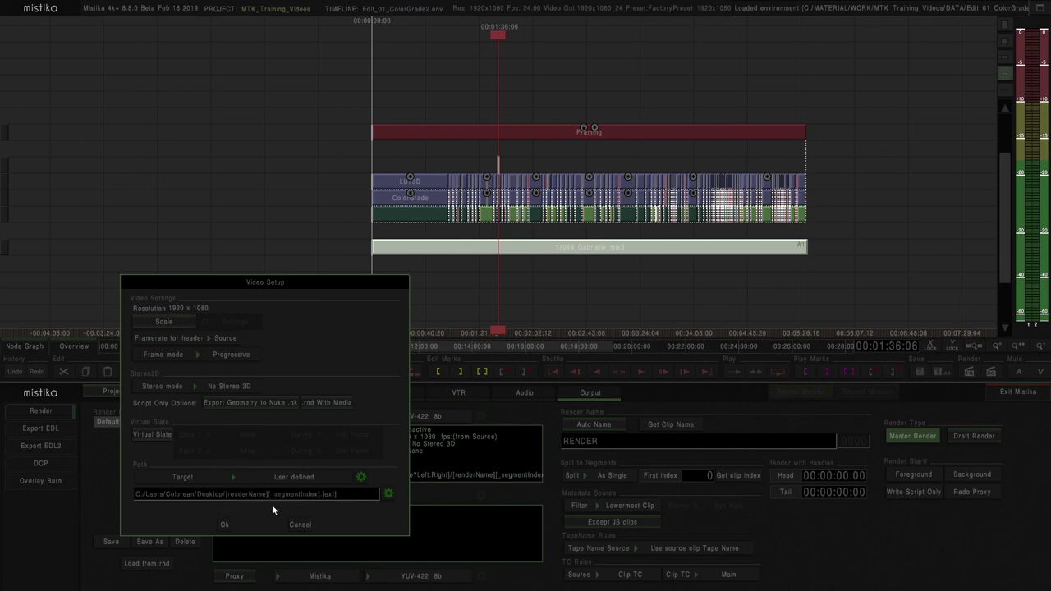
Step: Render video as MP4 NVidia movie with H264 420 lossless, bitrate 0 kbps and GOP 50
left_click(225, 524)
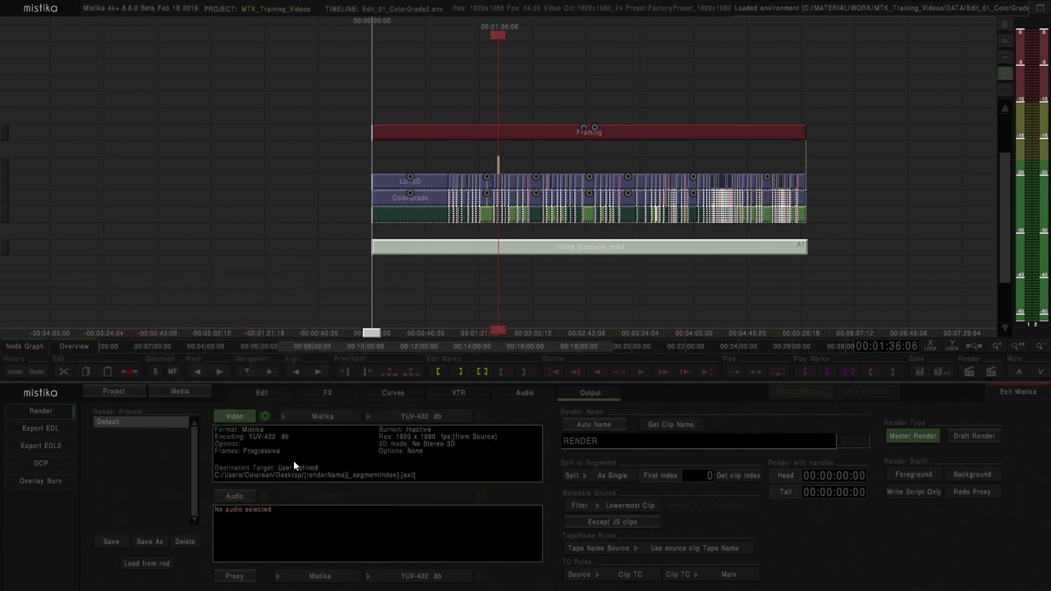
left_click(322, 417)
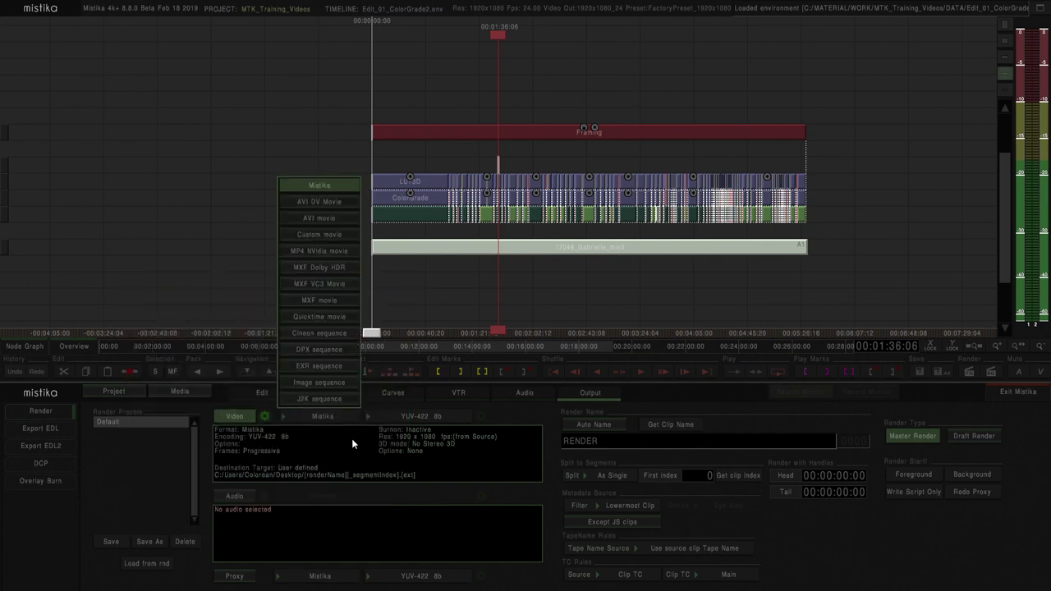
left_click(312, 250)
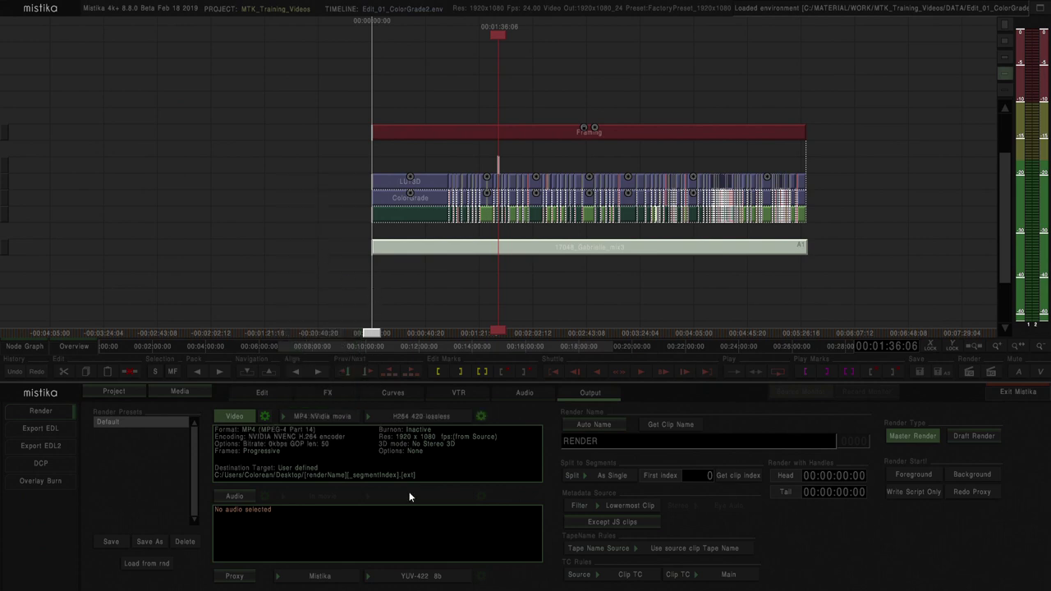
left_click(403, 416)
left_click(405, 297)
left_click(481, 416)
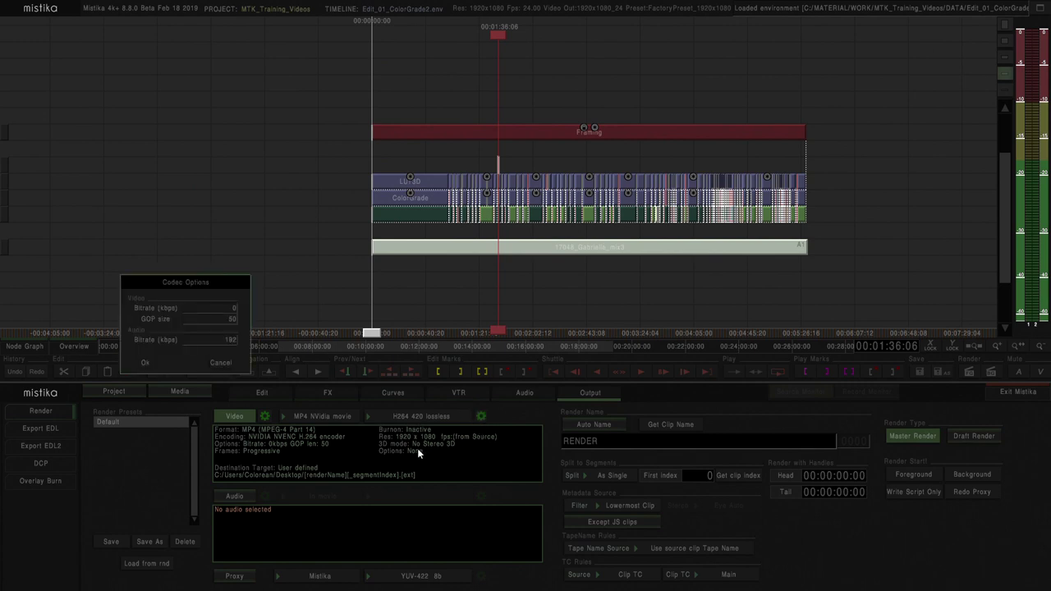
left_click(146, 362)
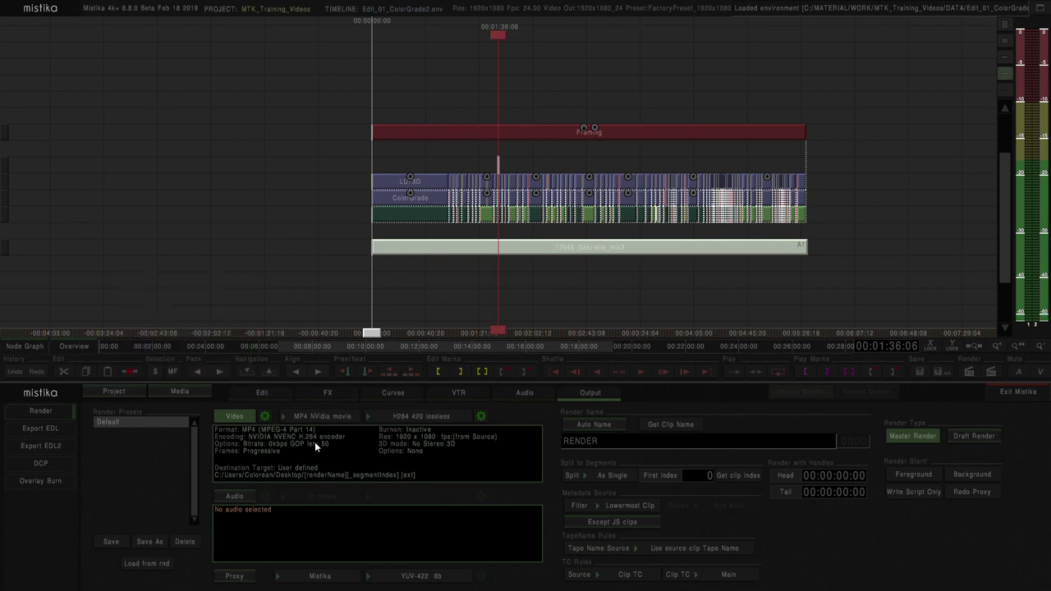
Step: Turn on audio output, embedded In movie as 192 kbps AAC with 16 channels
left_click(235, 497)
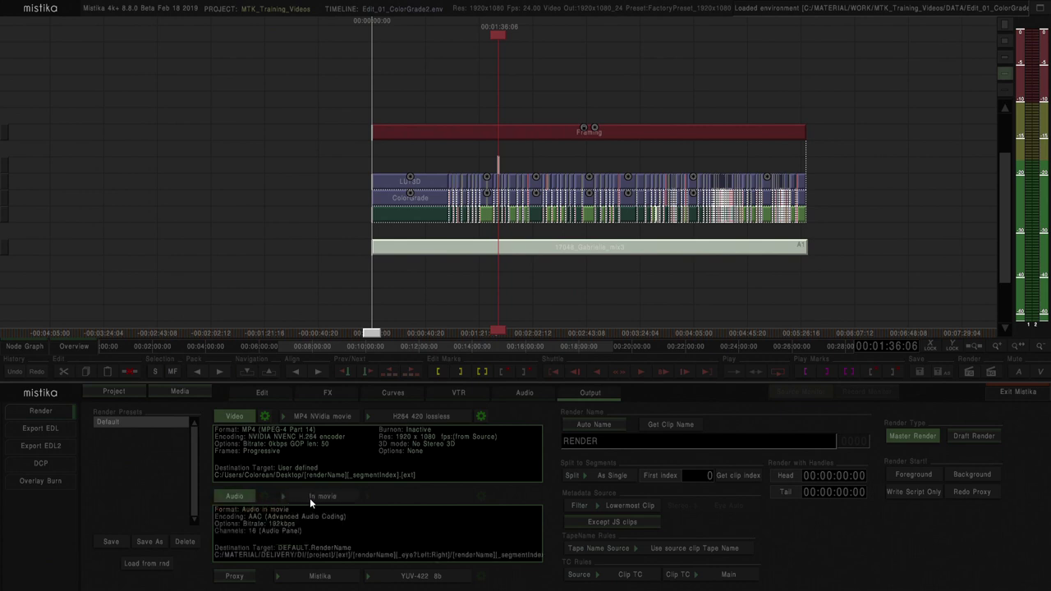
left_click(310, 496)
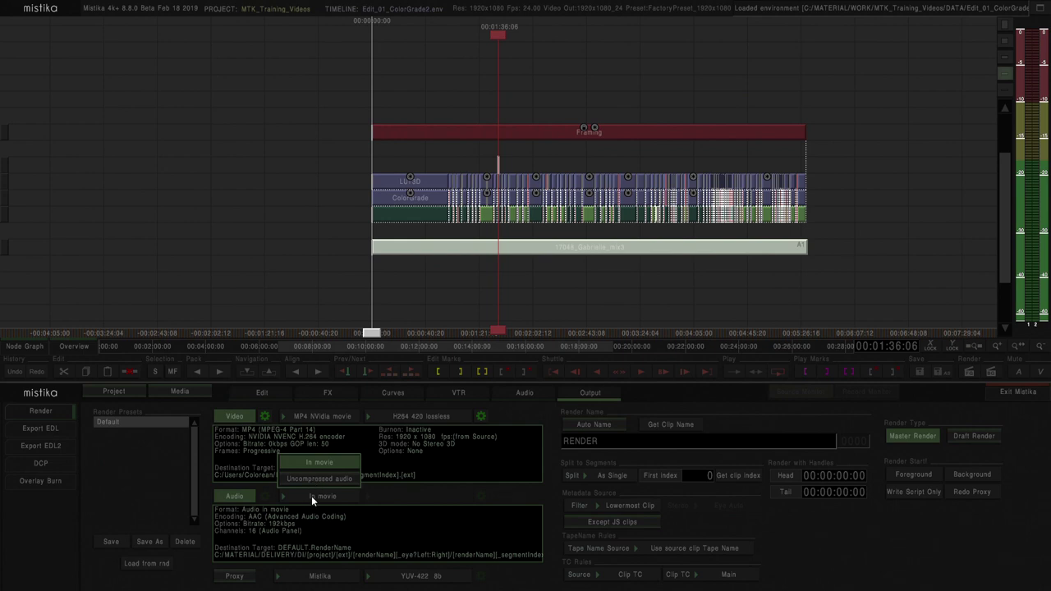
left_click(310, 498)
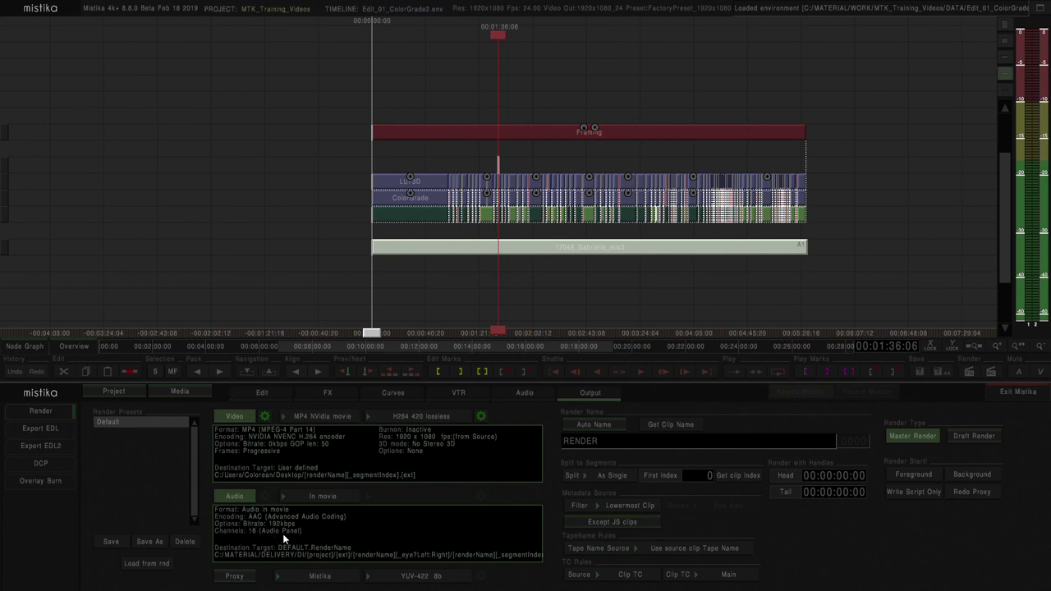
Step: Set Output Audio Channels to 2 in Audio Setup and apply it
left_click(526, 393)
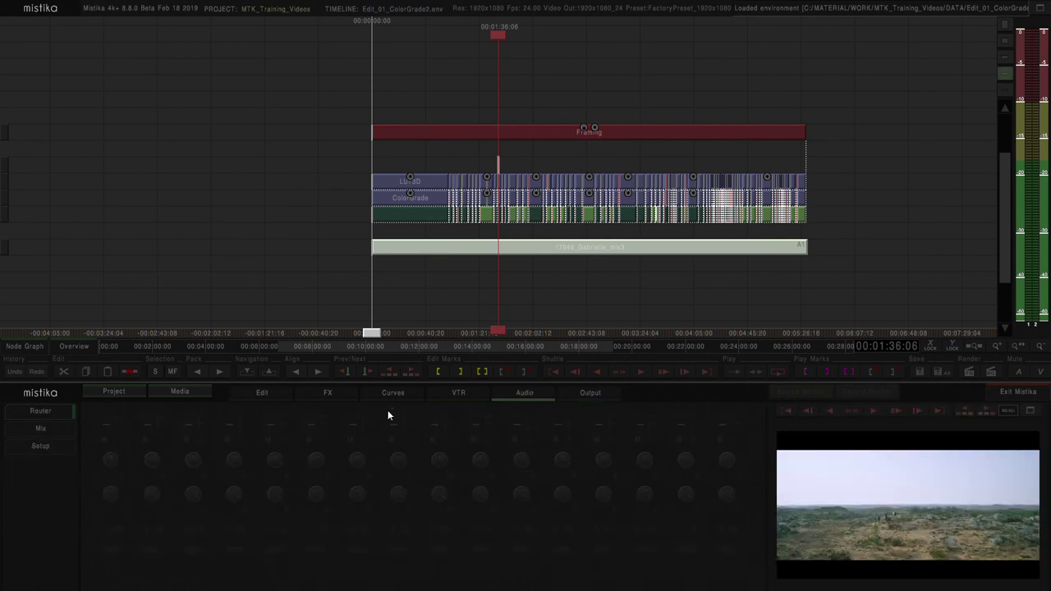
left_click(41, 445)
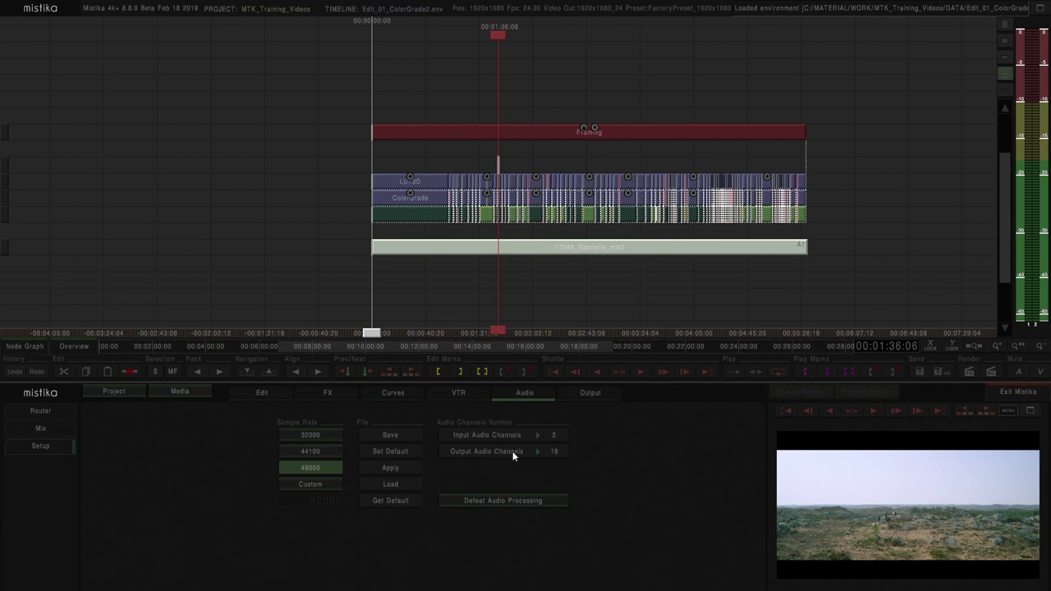
left_click(543, 452)
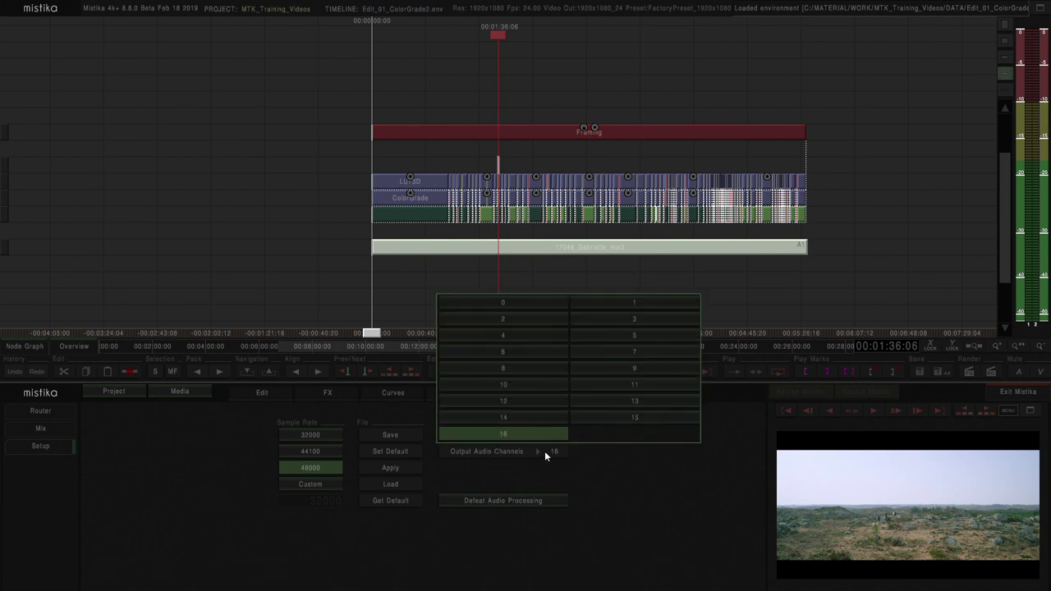
left_click(507, 320)
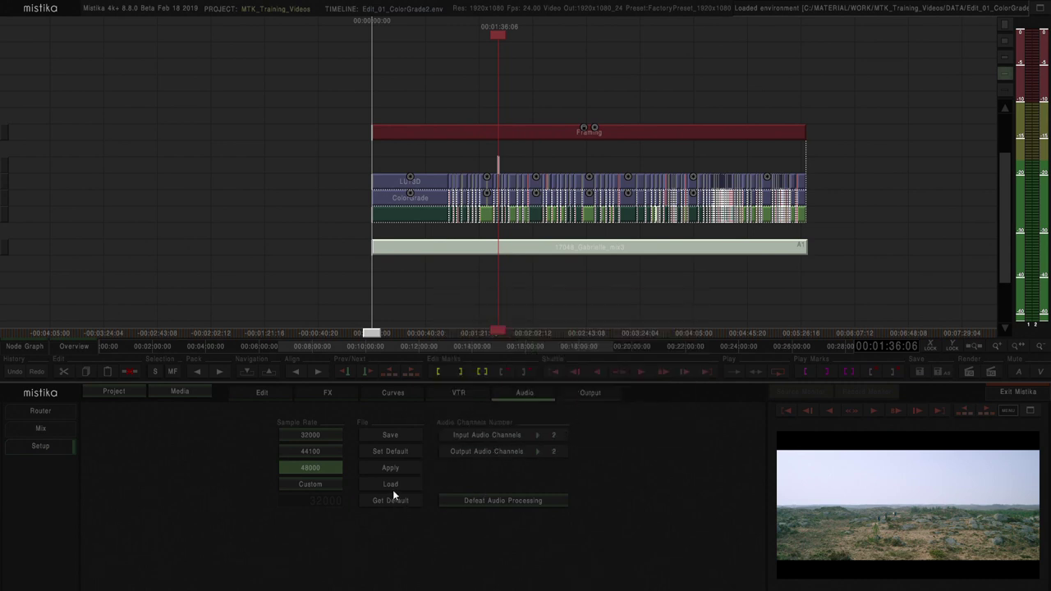
left_click(394, 468)
left_click(587, 394)
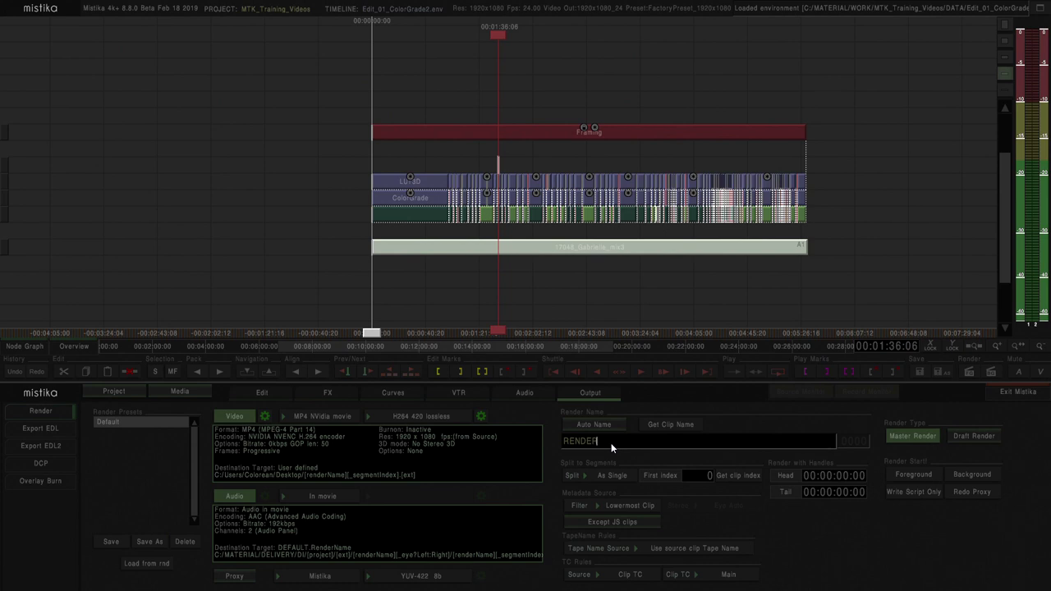
Step: Rename the render to MP4_MusicVideo
key("BackSpace")
key("BackSpace")
key("BackSpace")
key("BackSpace")
type("MP4_MusicVide")
left_click(690, 444)
Step: Keep Split As Single, use the render name as tape name, and Timeline TC on the Main track
left_click(606, 476)
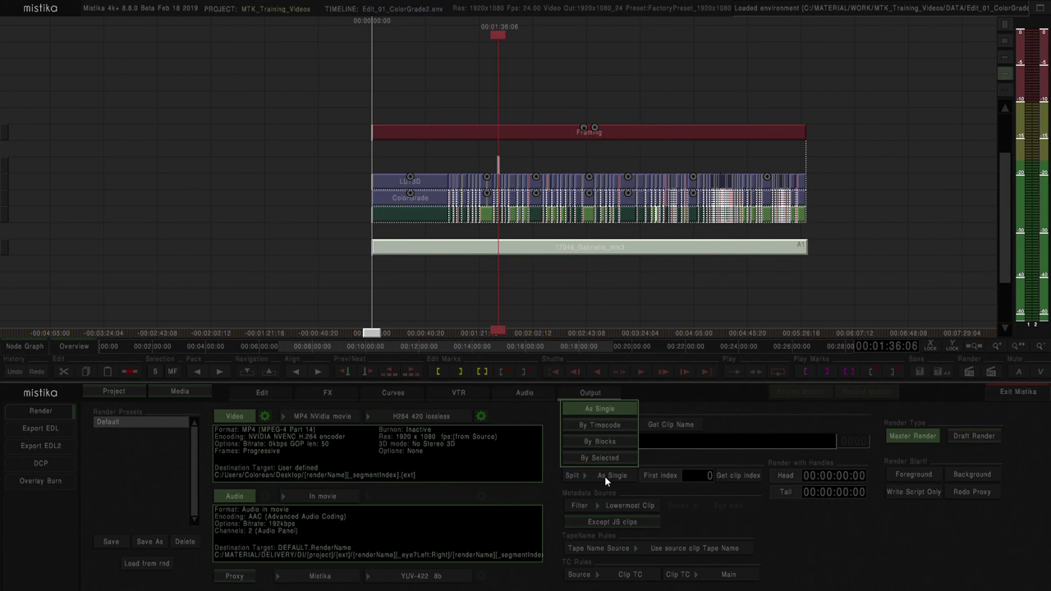
left_click(608, 476)
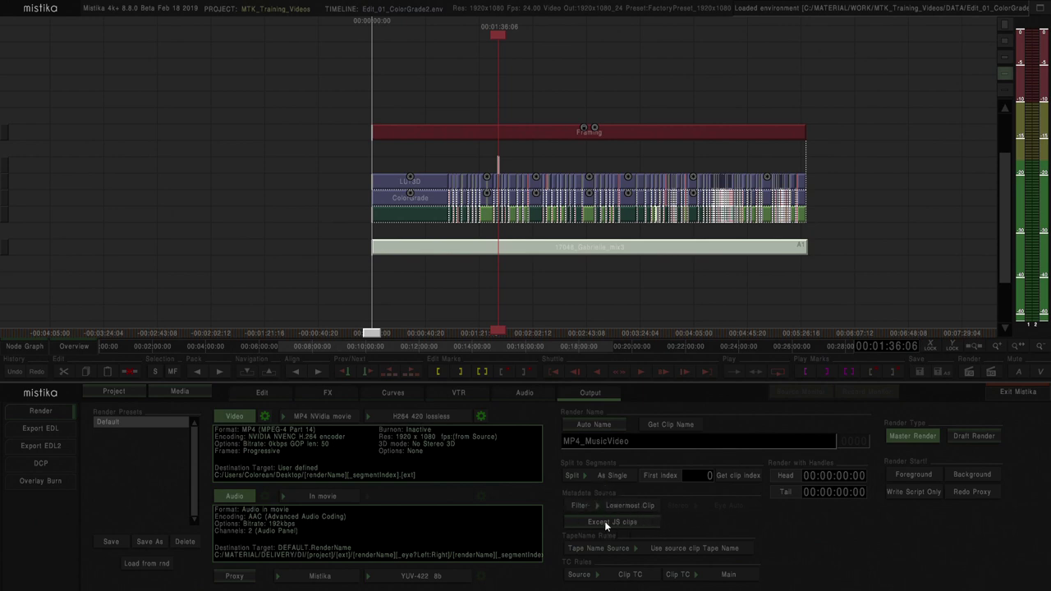
left_click(649, 548)
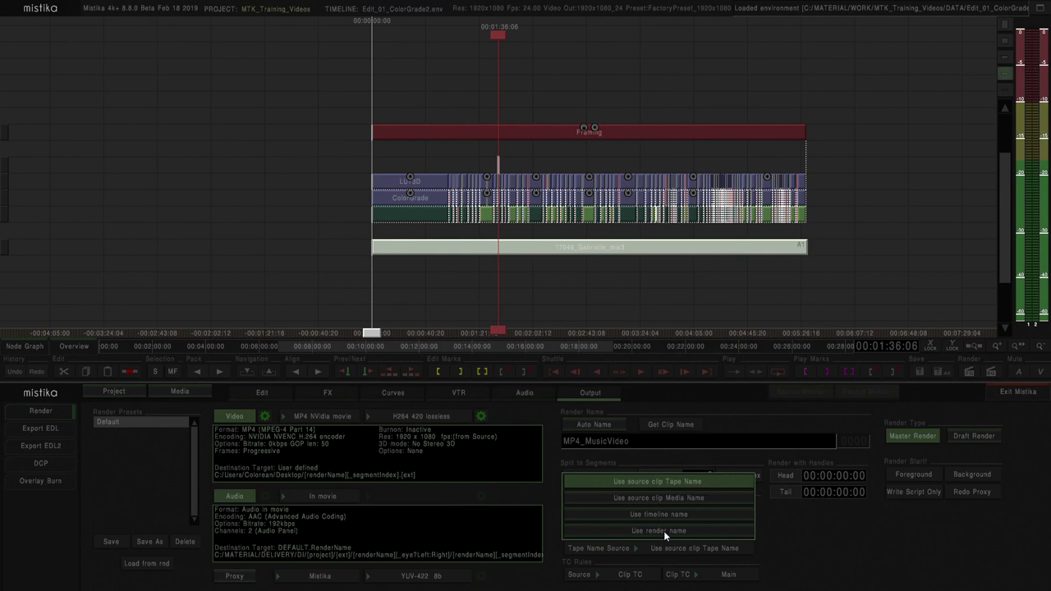
left_click(668, 531)
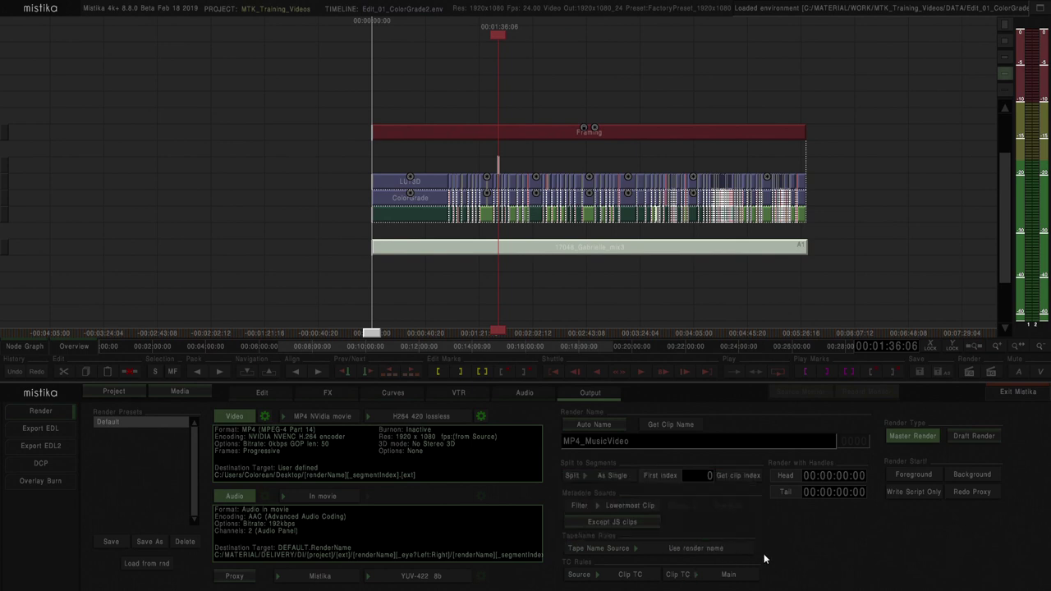
left_click(614, 576)
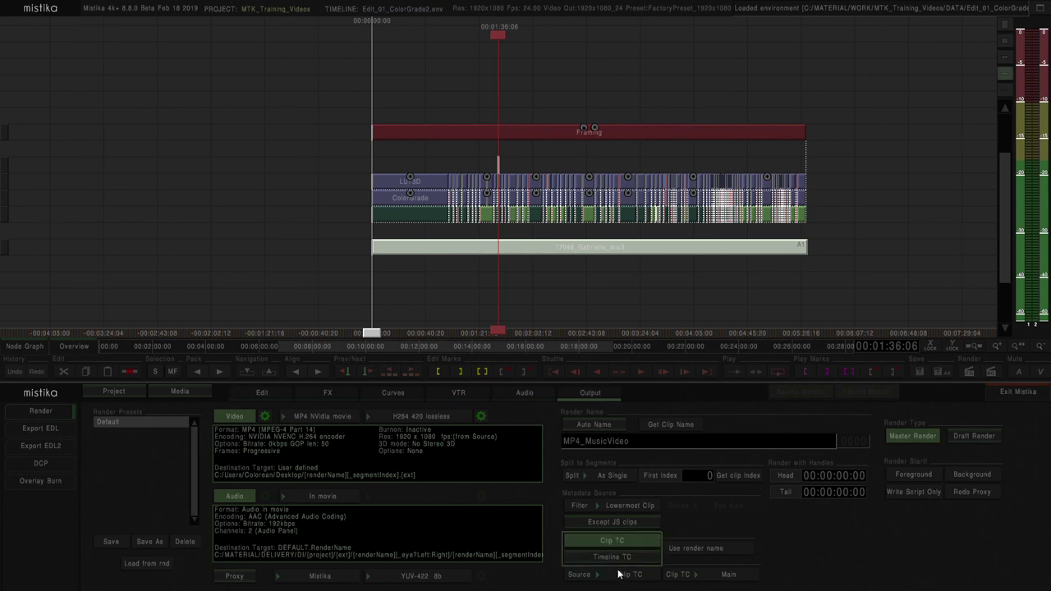
left_click(611, 559)
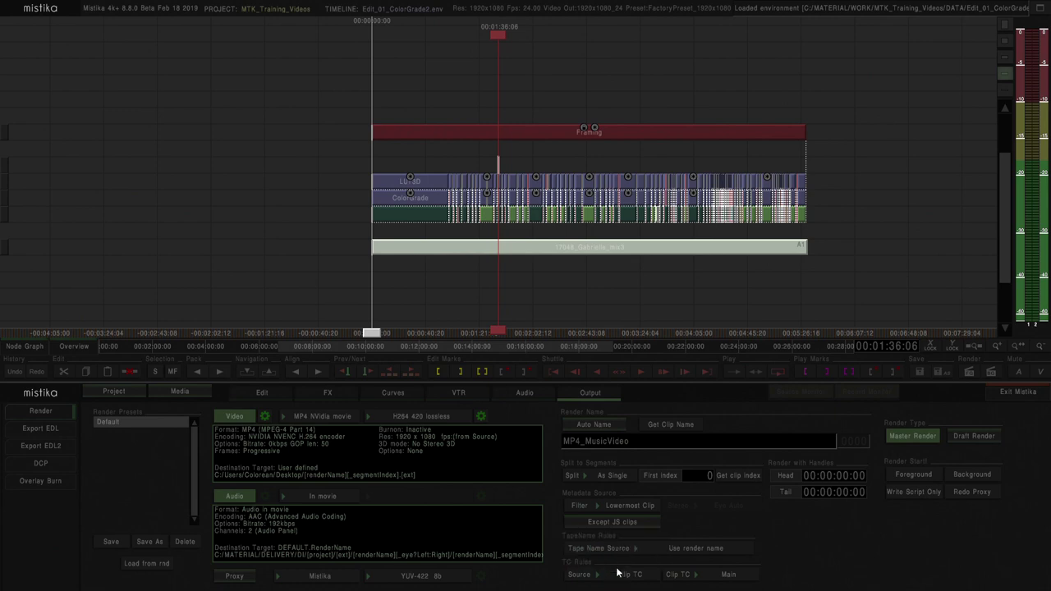
left_click(714, 575)
left_click(711, 524)
Step: Save the current render settings as a preset named ClientMp4_Render
left_click(147, 541)
left_click(128, 491)
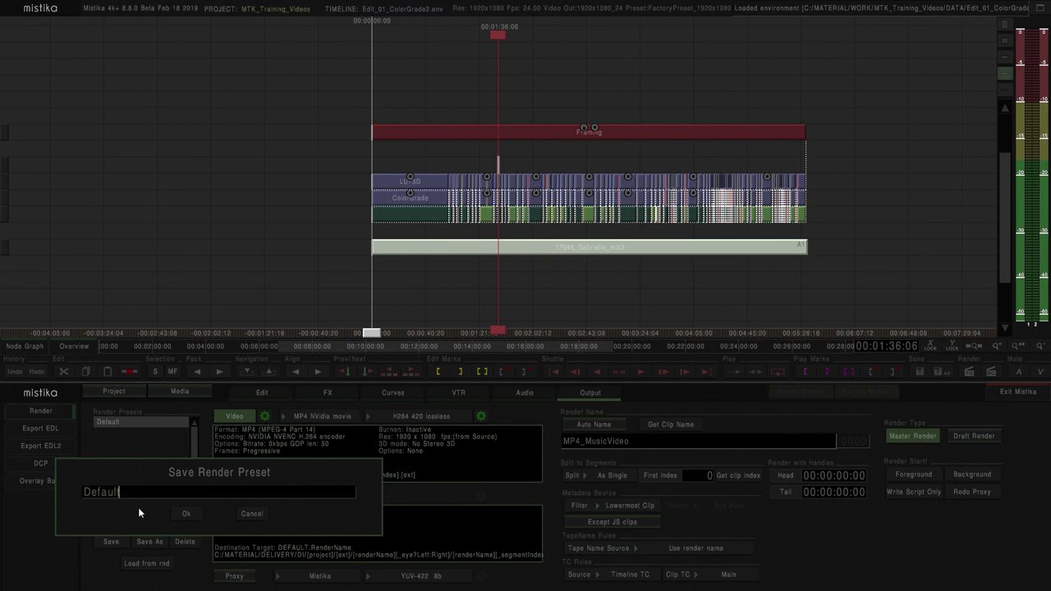
key("BackSpace")
key("BackSpace")
key("BackSpace")
key("BackSpace")
key("BackSpace")
key("BackSpace")
key("BackSpace")
type("Mp")
key("BackSpace")
key("BackSpace")
type("Client")
type("der")
left_click(187, 514)
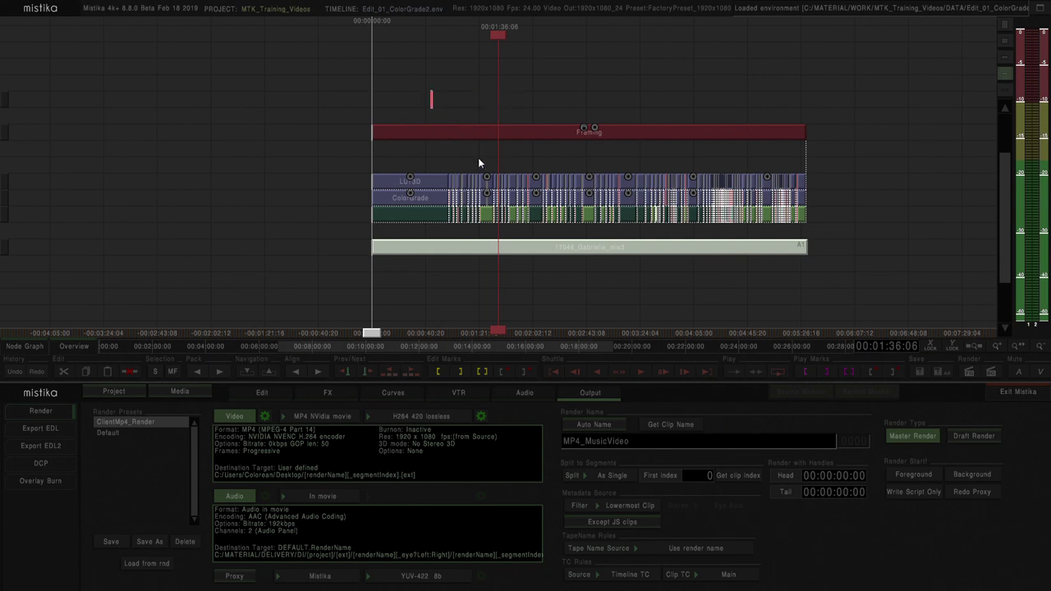
Step: Mark the whole timeline 00:00–05:30:22 as the render range and switch to Draft Render
left_click(406, 185)
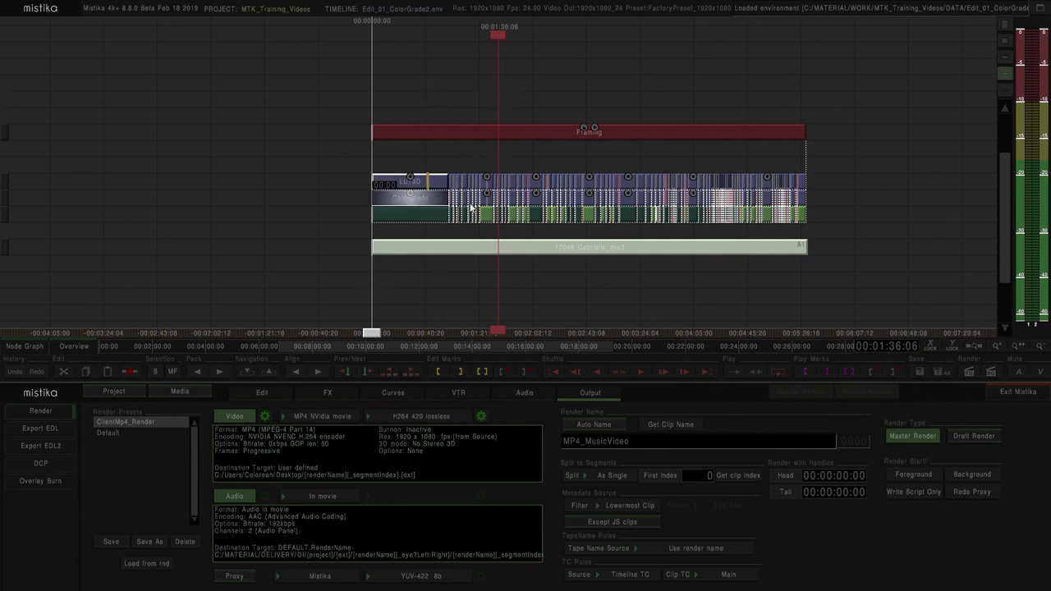
left_click(437, 136)
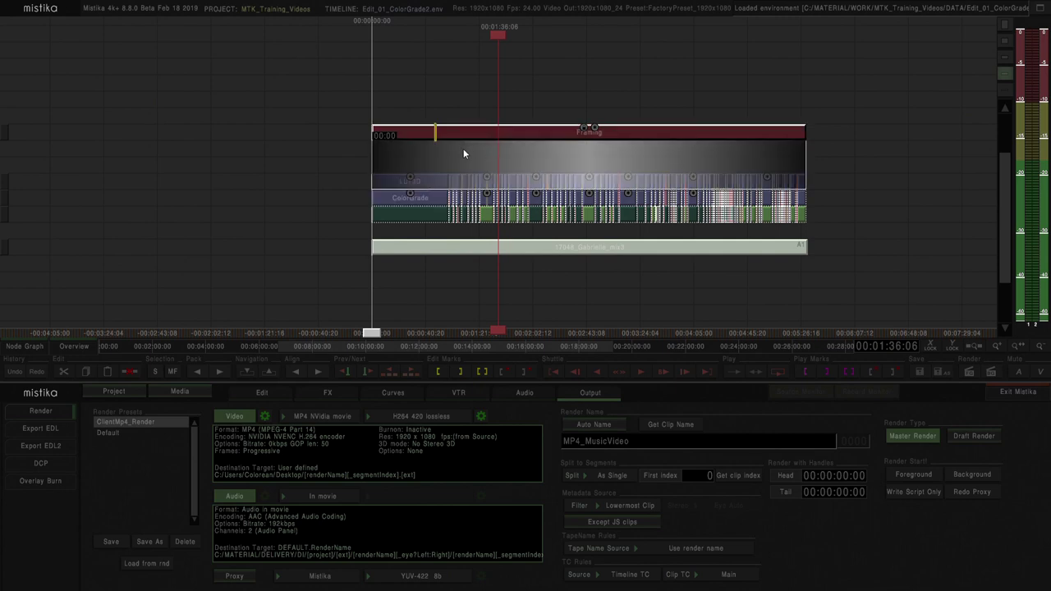
left_click(482, 374)
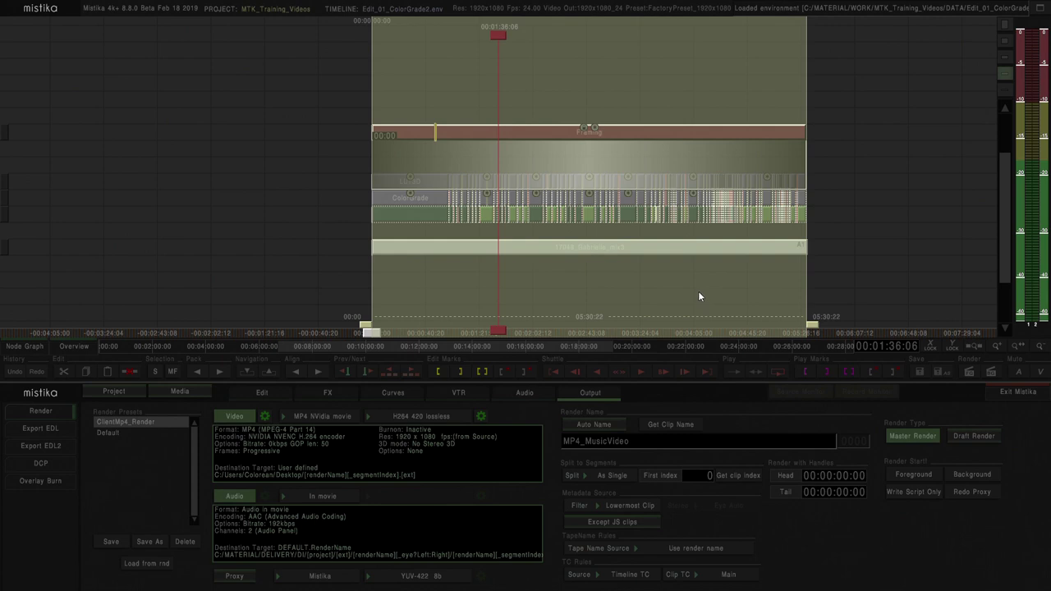
left_click(760, 311)
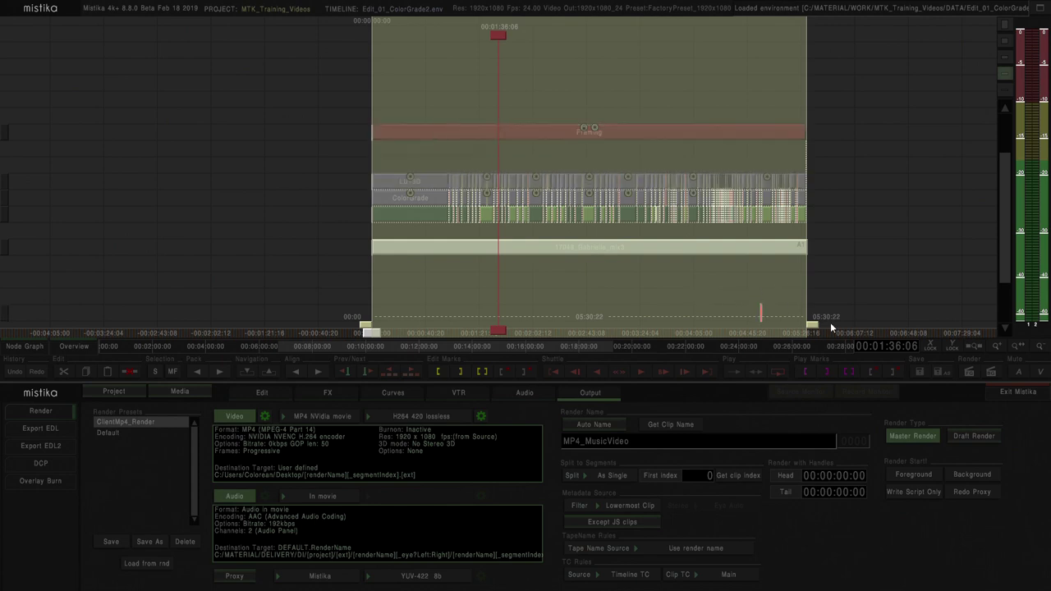
left_click(958, 434)
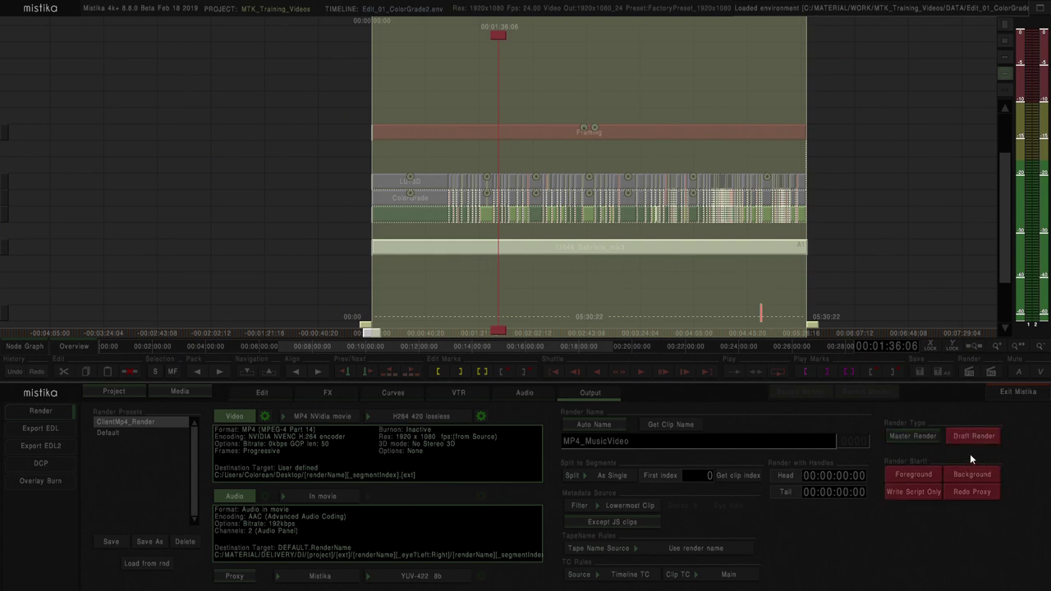
Step: Run a foreground Master Render and move the MP4_MusicVideo clip to the top track above Framing
left_click(913, 434)
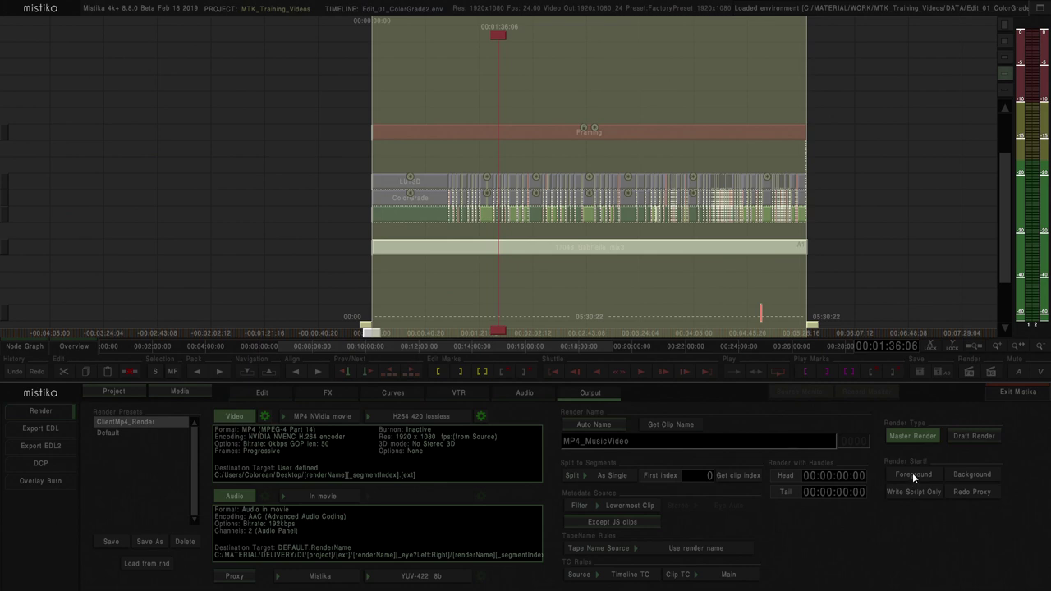
left_click(911, 474)
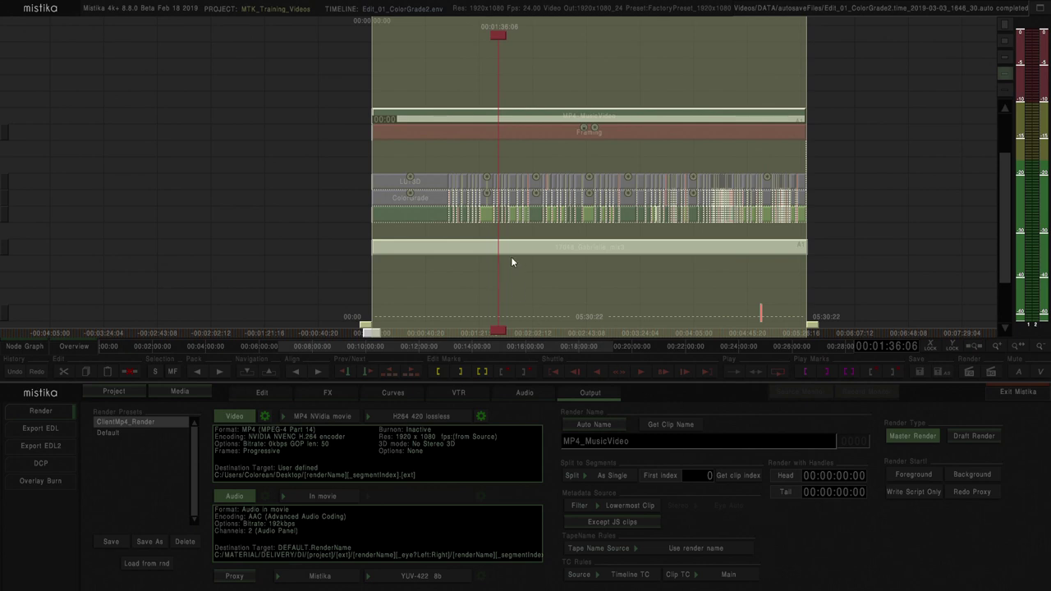
left_click(525, 93)
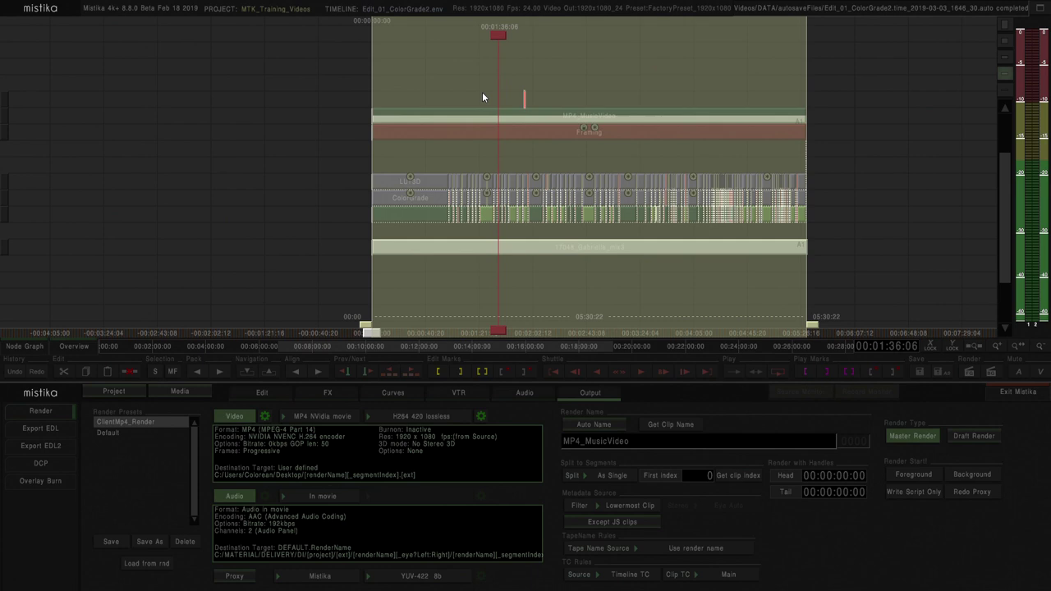
left_click_drag(482, 97, 495, 72)
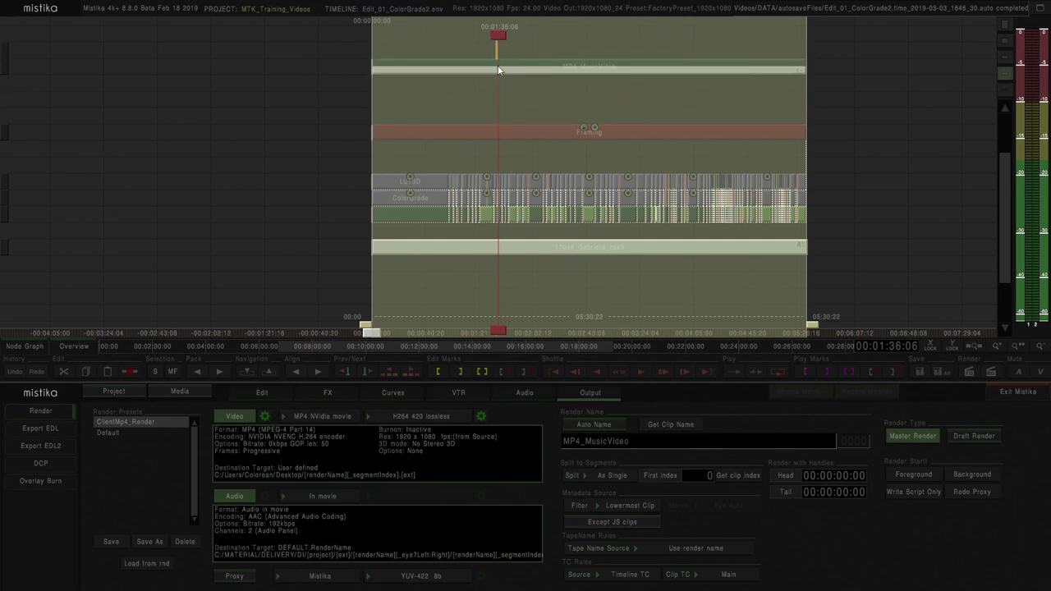
Step: Scrub through the MP4_MusicVideo clip in the FX editor, then return to the edit timeline
double_click(498, 69)
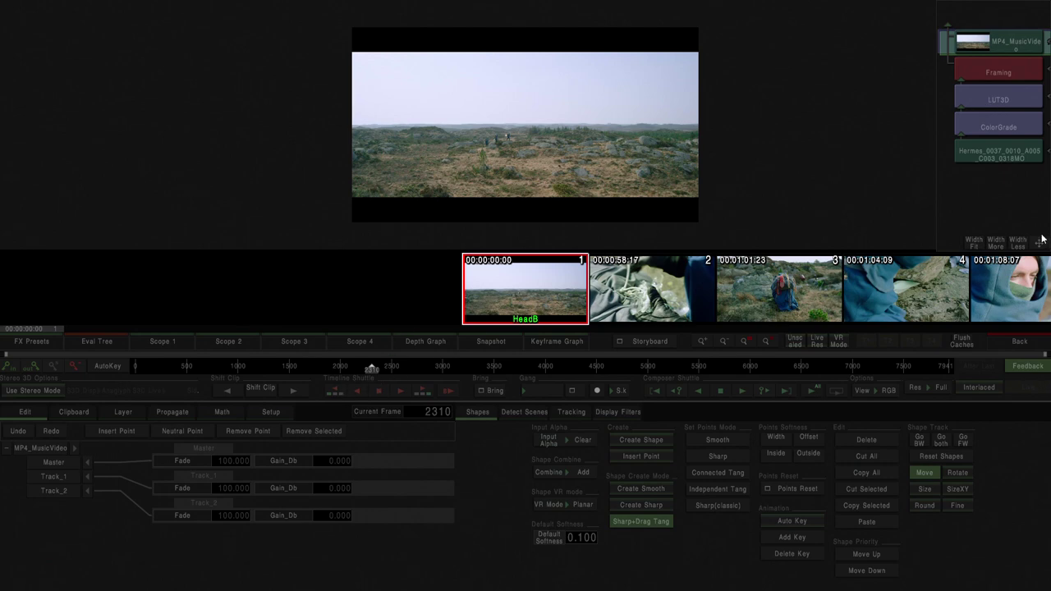
left_click(326, 367)
left_click_drag(273, 367, 383, 379)
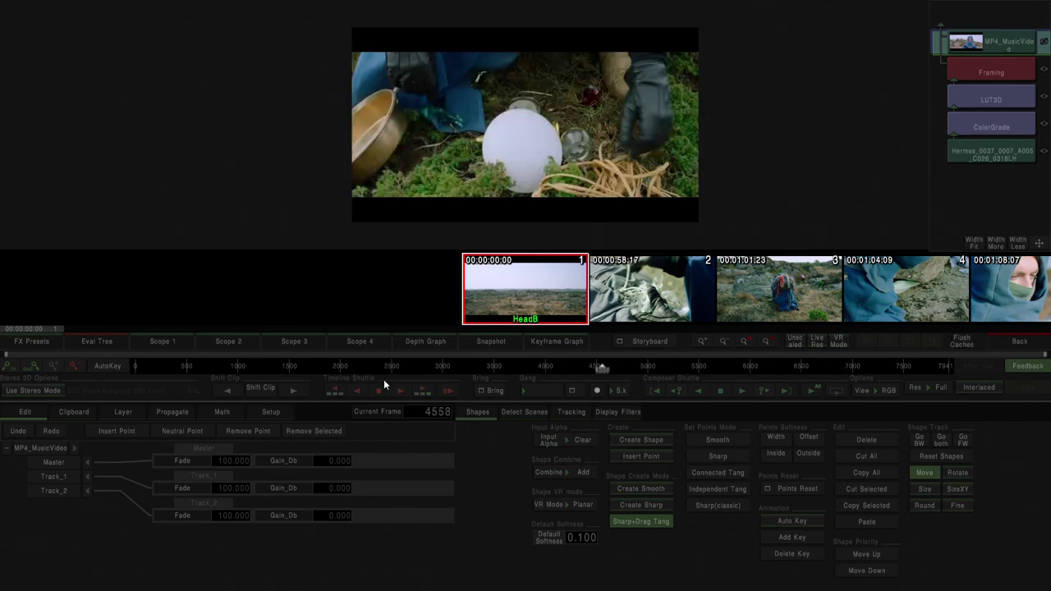
left_click(1009, 343)
left_click(574, 98)
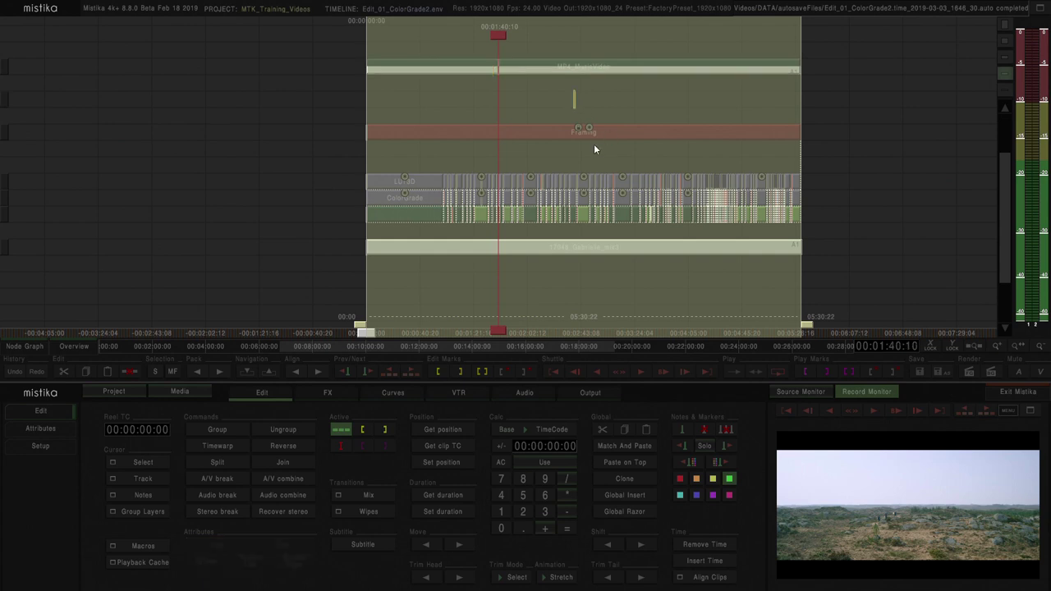
scroll(564, 129, "down", 3)
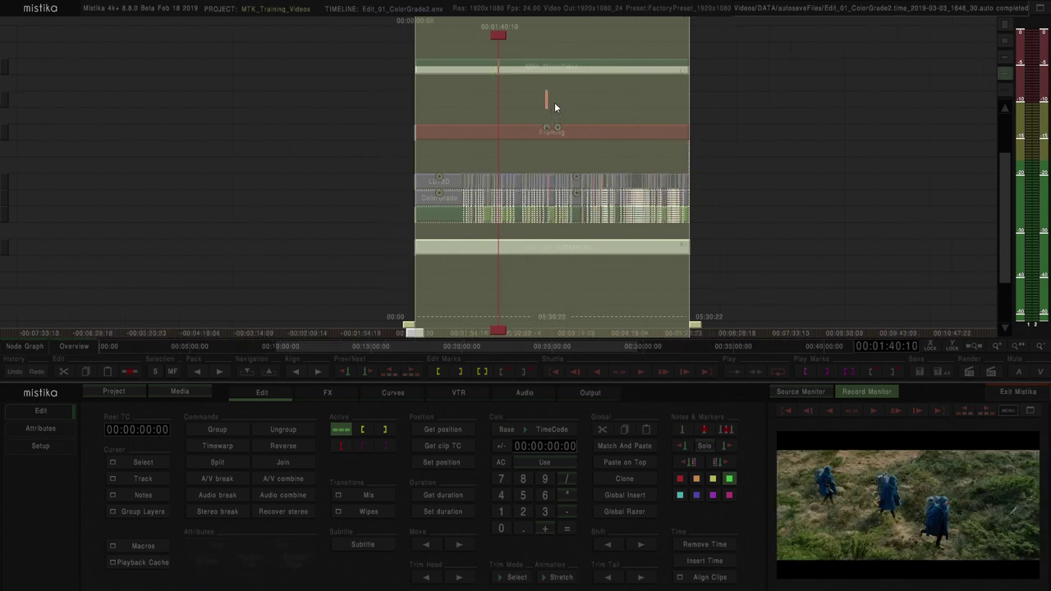
Step: Check the MP4_MusicVideo clip's image and audio file paths in Attributes, then minimise Mistika
left_click(519, 66)
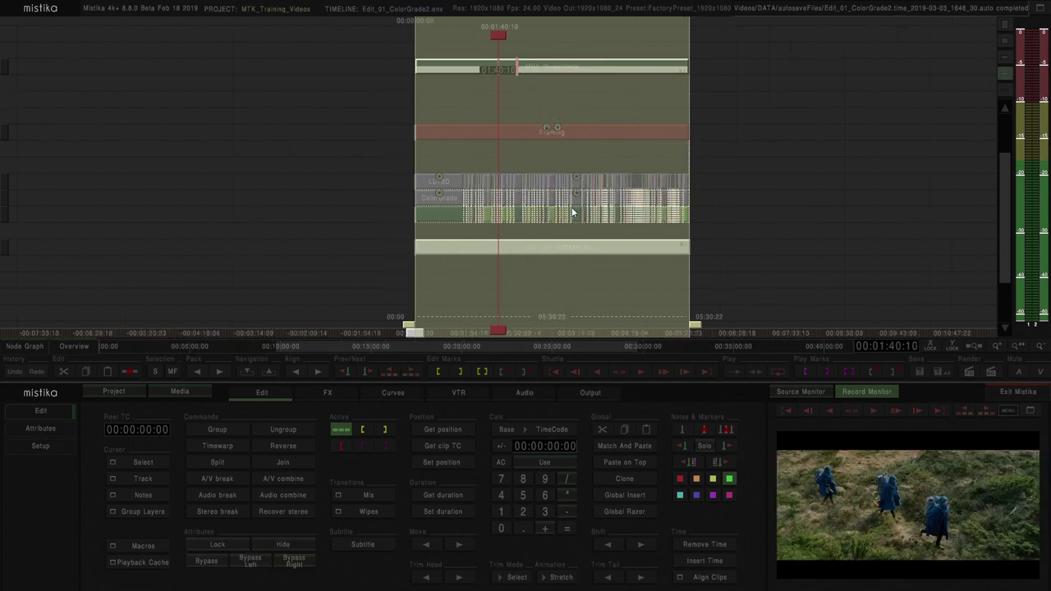
left_click(51, 429)
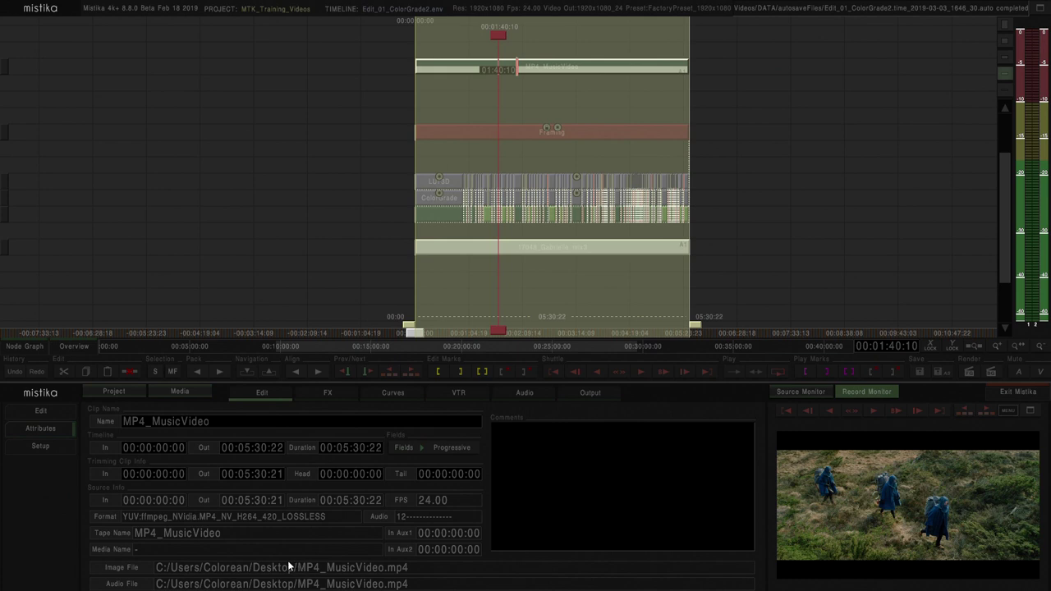
key("super+d")
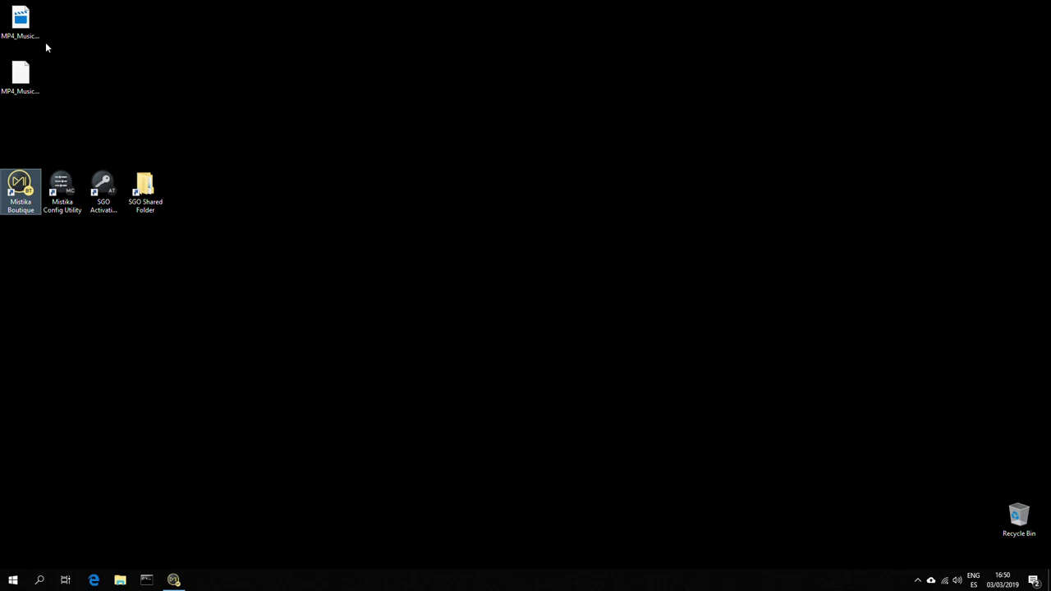
Step: Permanently delete the MP4_MusicVideo.w64_tmp file from the desktop with Shift+Delete
left_click(35, 23)
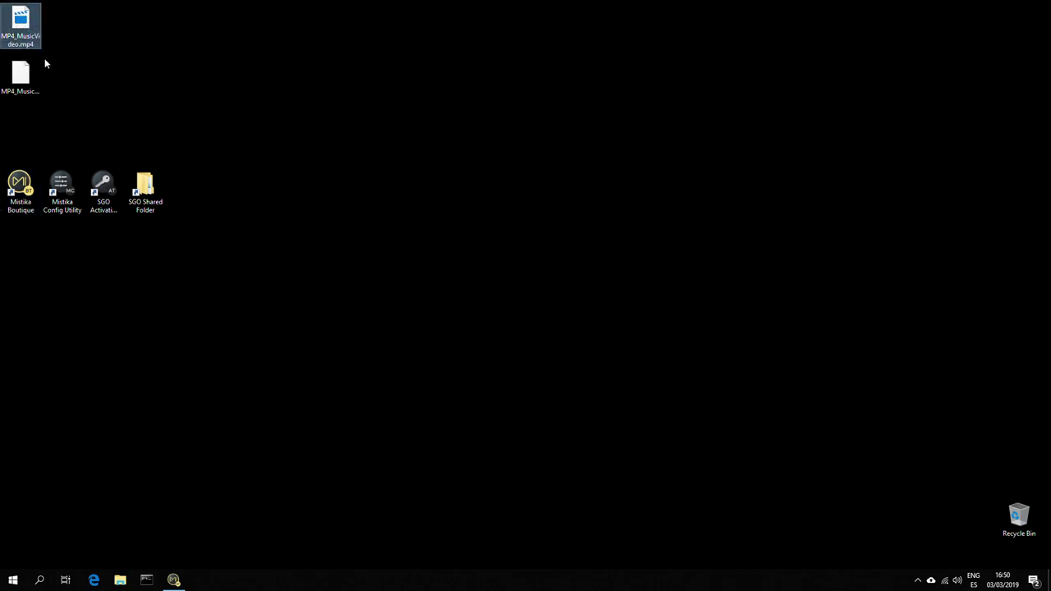
left_click(25, 82)
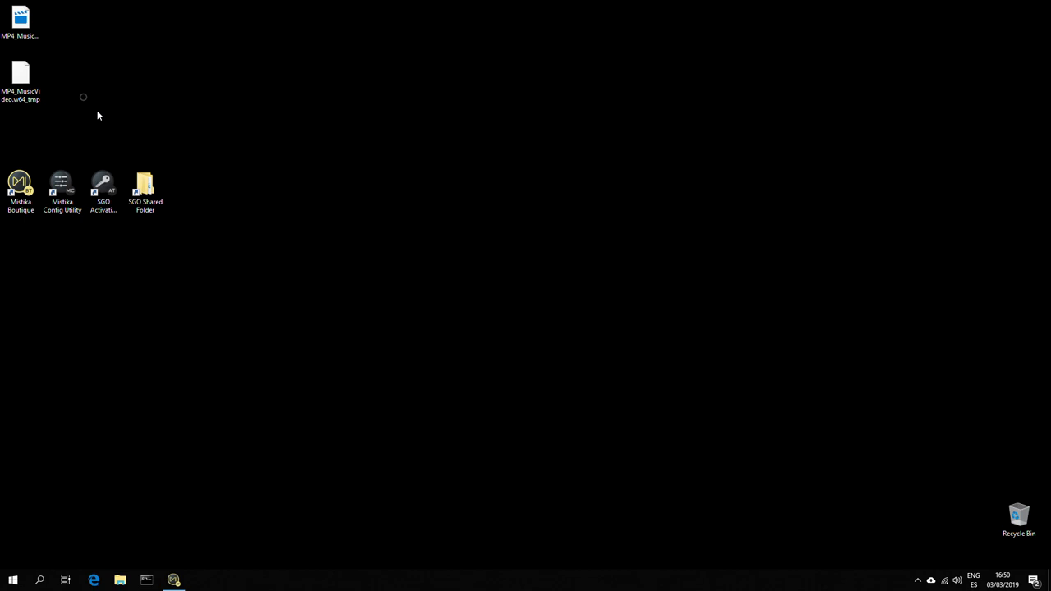
left_click_drag(97, 115, 2, 73)
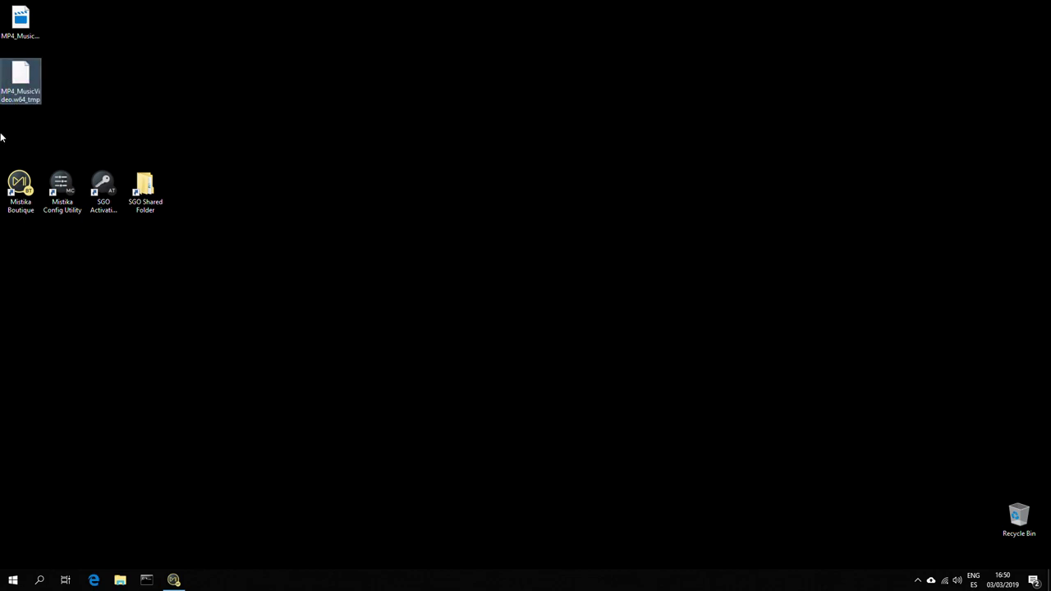
key("shift+Delete")
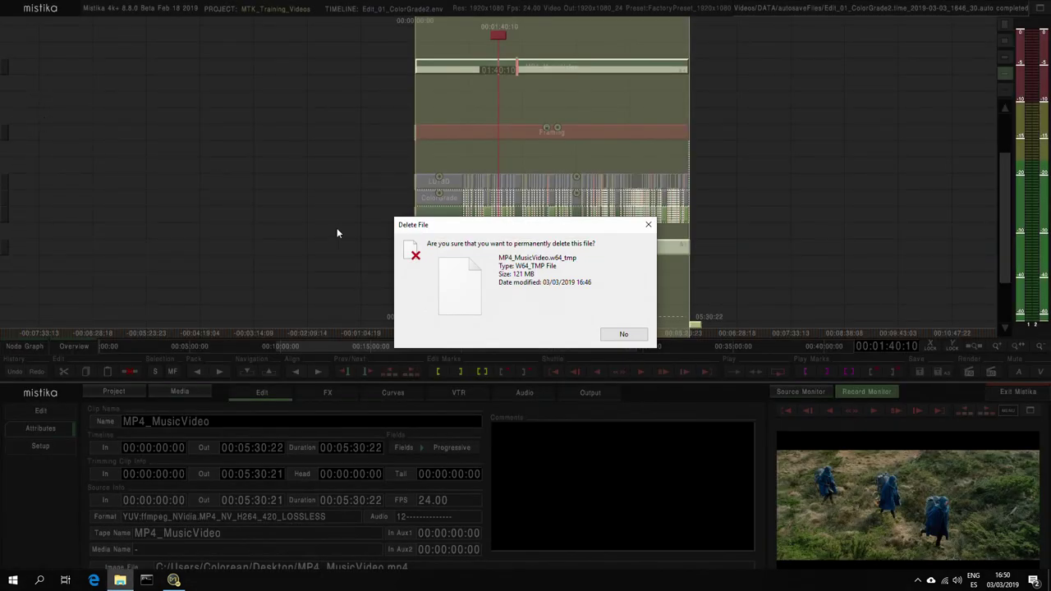
left_click(569, 334)
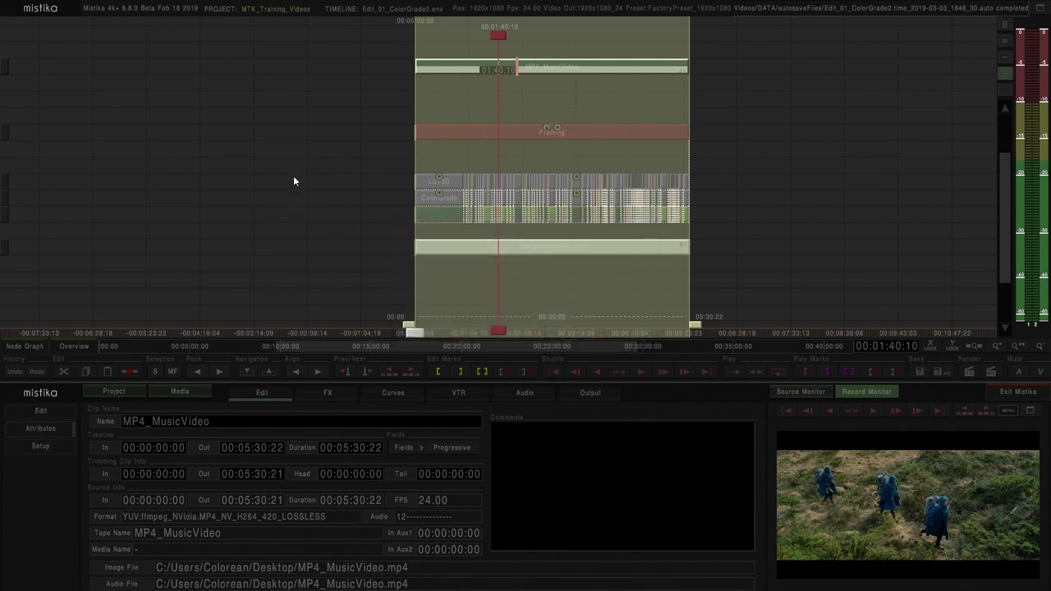
Step: Select the MP4_MusicVideo clip at several points along the timeline to show its info
left_click(276, 205)
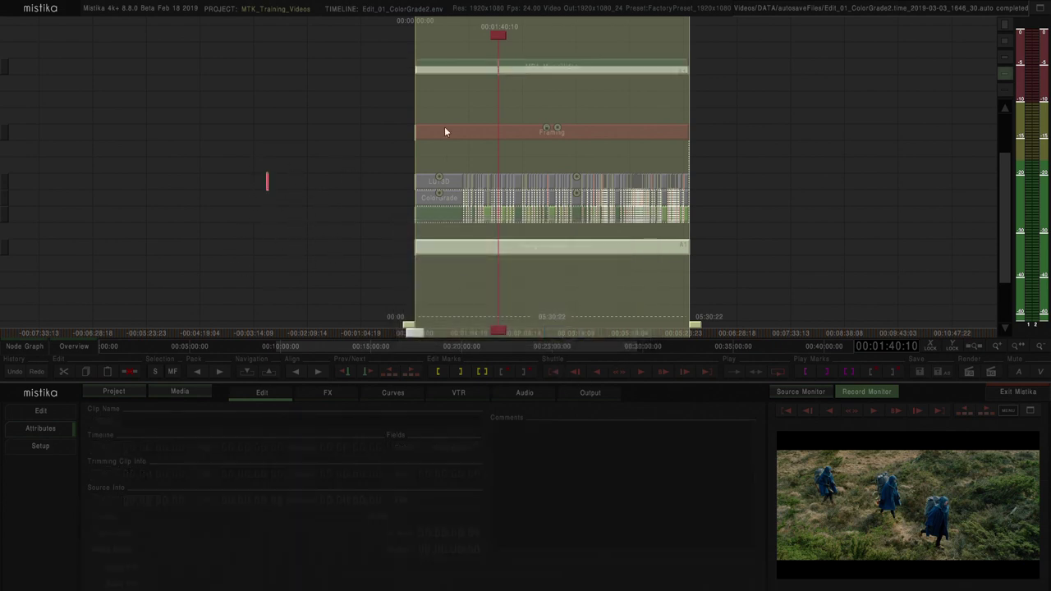
left_click(481, 69)
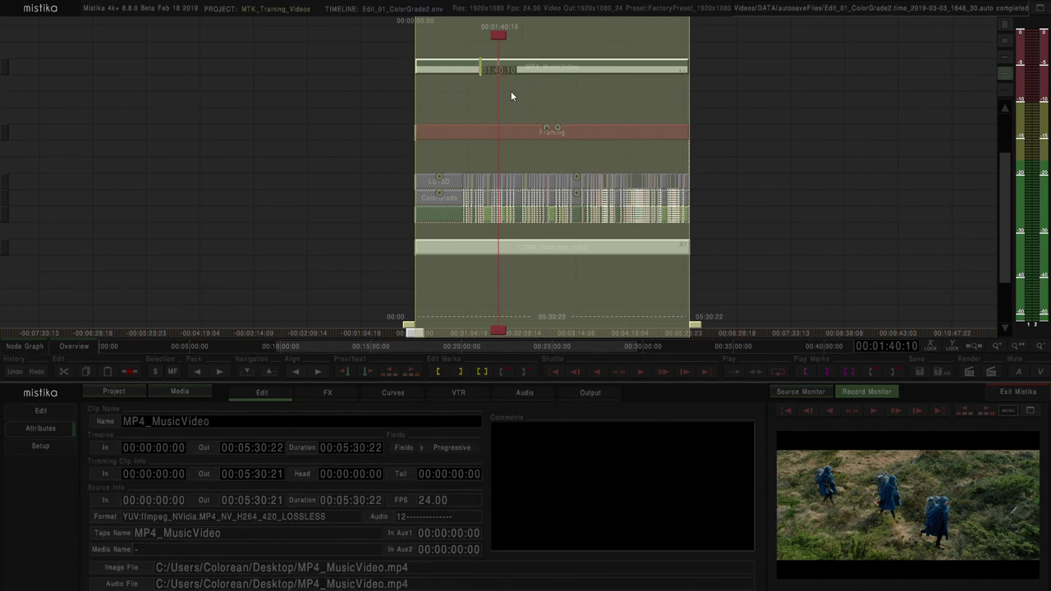
left_click(541, 141)
left_click(510, 69)
left_click(419, 158)
left_click(529, 69)
Step: Open MediaFileManager, reposition and enlarge it, and browse into the DATA\RENDER folder
left_click(189, 396)
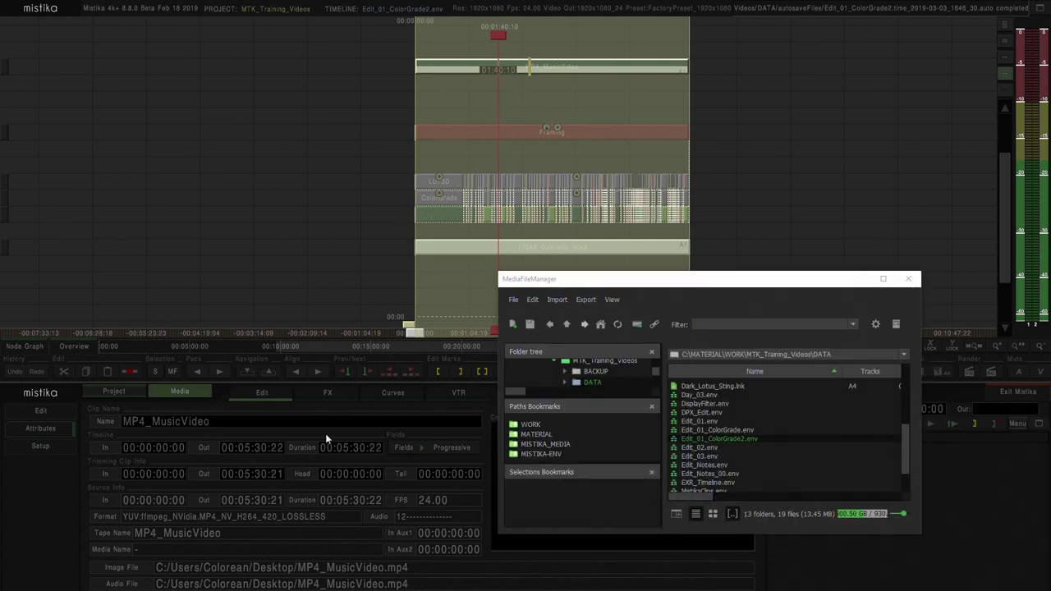
left_click_drag(907, 444, 900, 376)
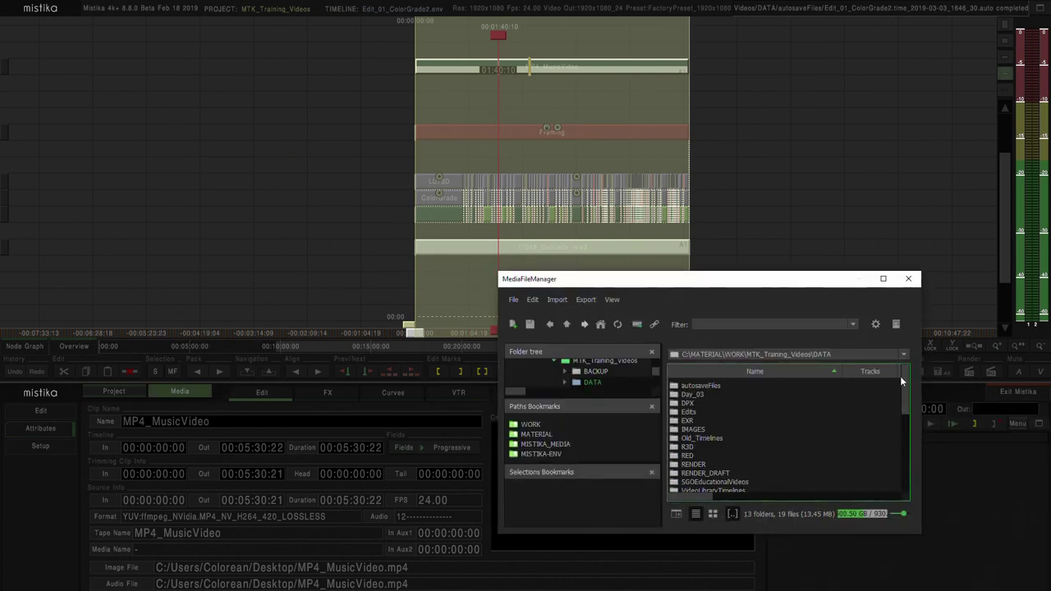
left_click_drag(722, 283, 477, 265)
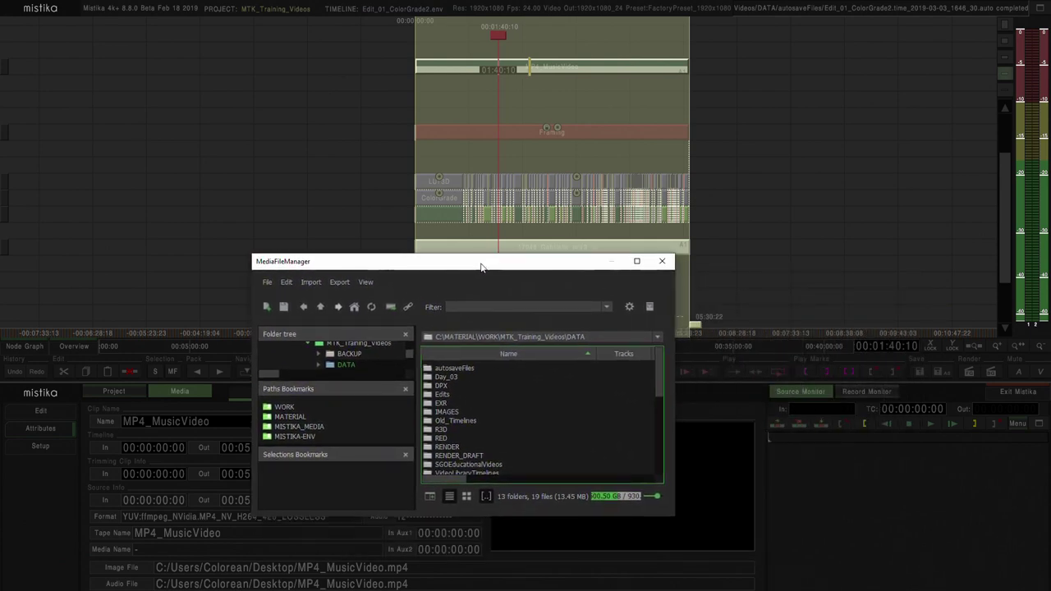
left_click_drag(673, 515, 851, 551)
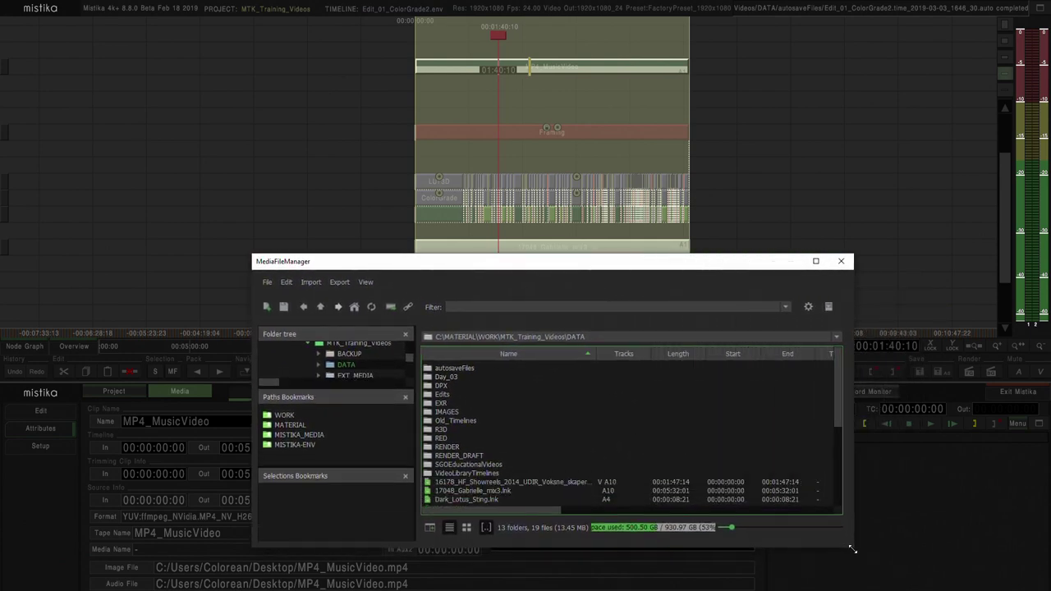
left_click(447, 448)
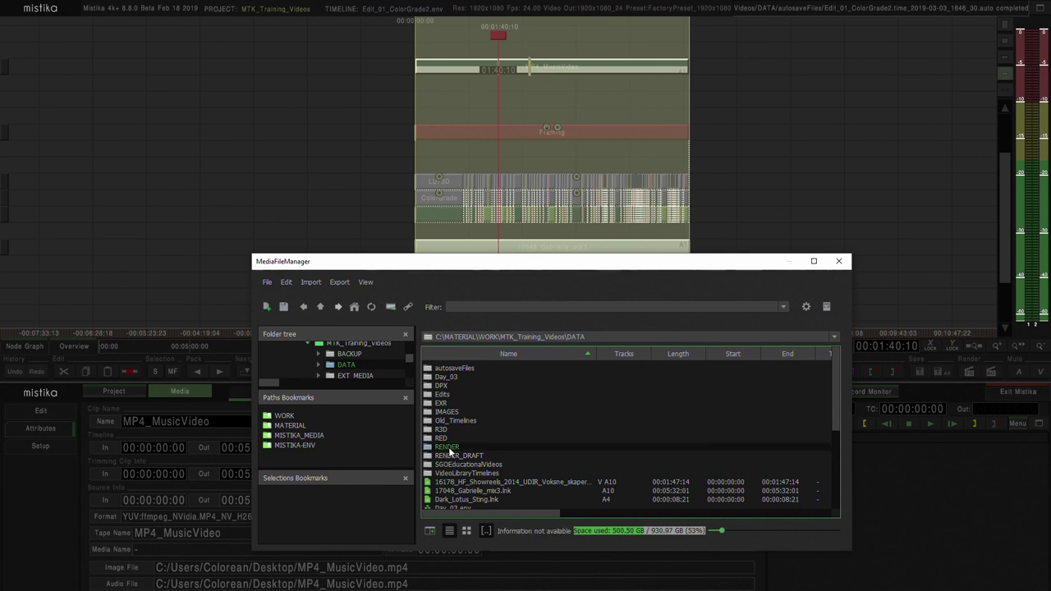
double_click(450, 450)
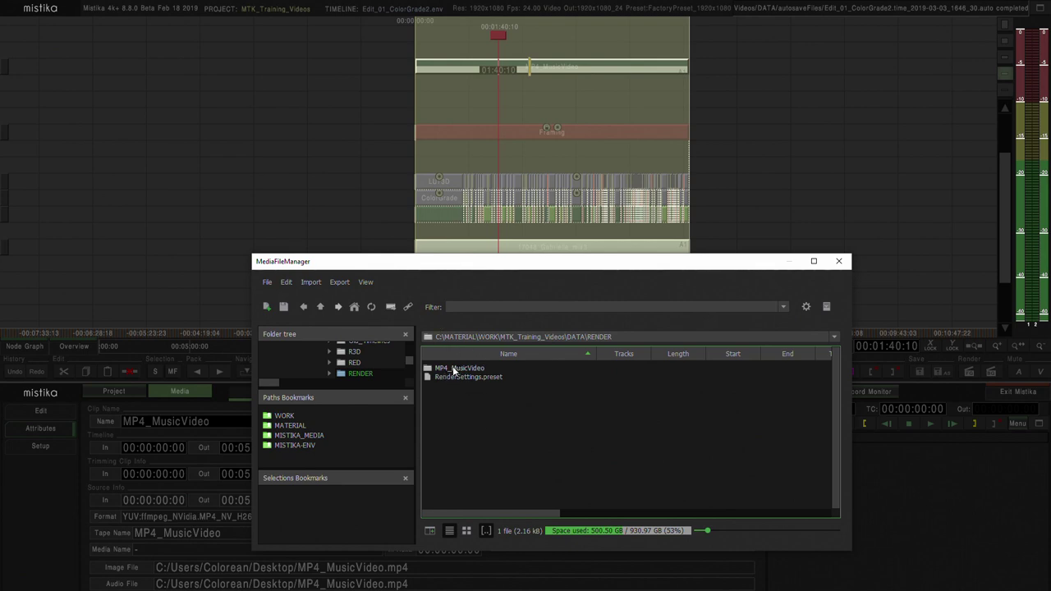
left_click_drag(476, 266, 483, 421)
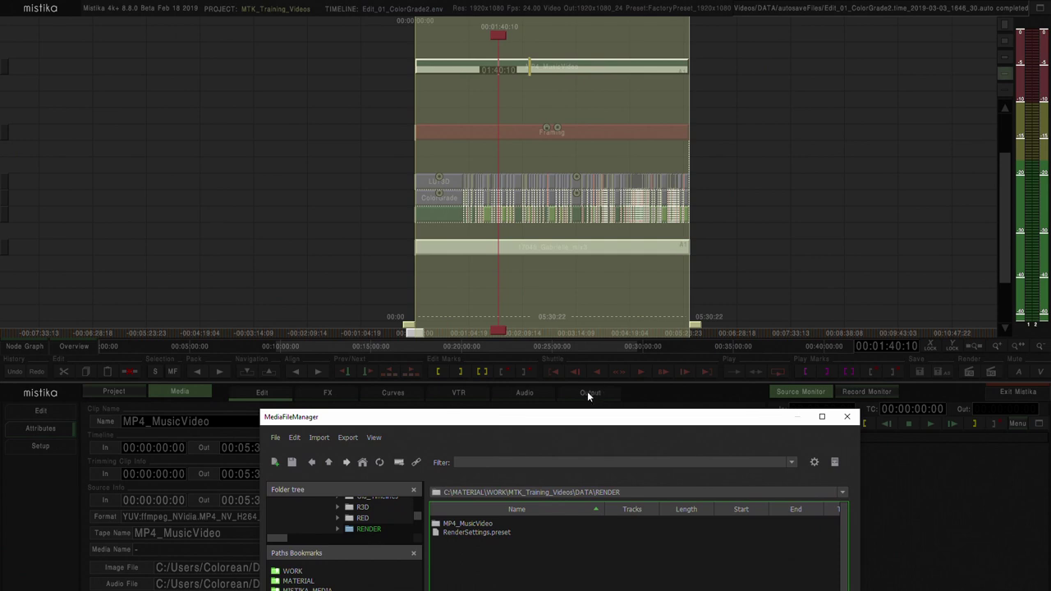
left_click(585, 392)
Step: Drag MP4_MusicVideo.clp and MP4_MusicVideo.rnd from RENDER\MP4_MusicVideo onto the timeline, then close the manager
left_click_drag(571, 418, 402, 43)
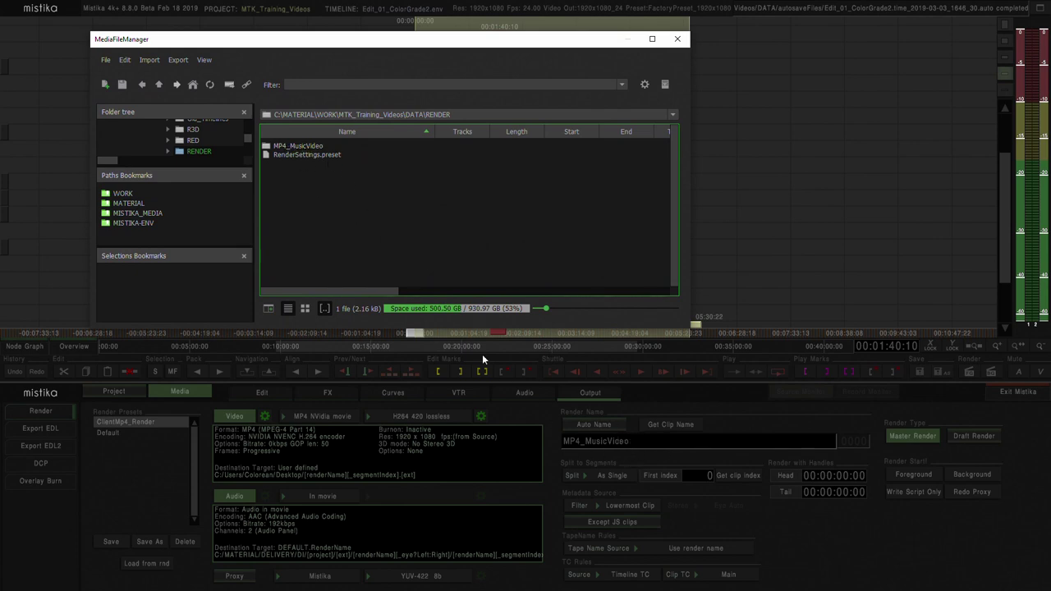
double_click(293, 147)
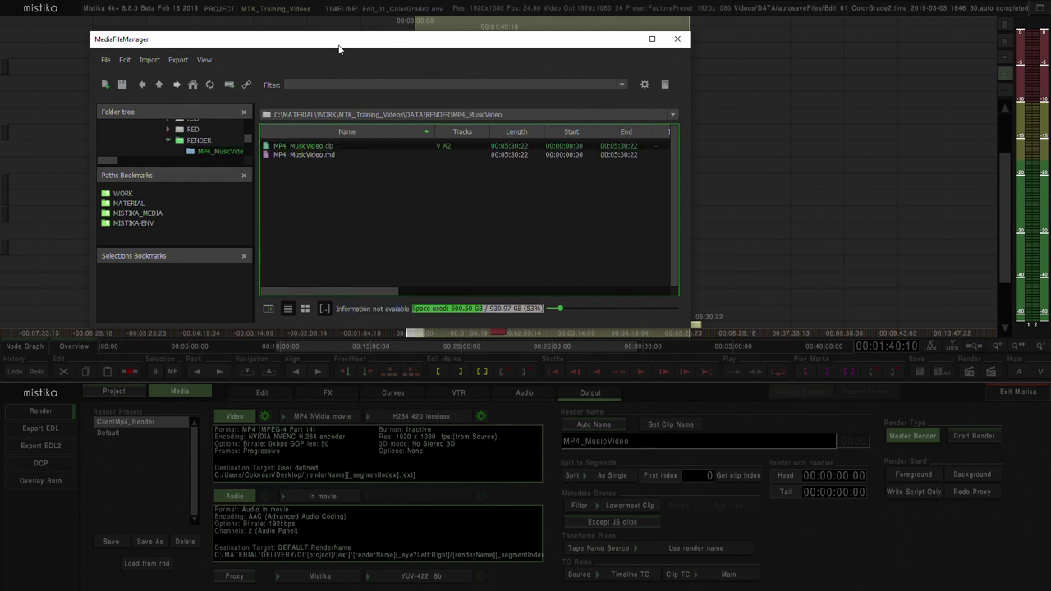
left_click_drag(337, 41, 365, 196)
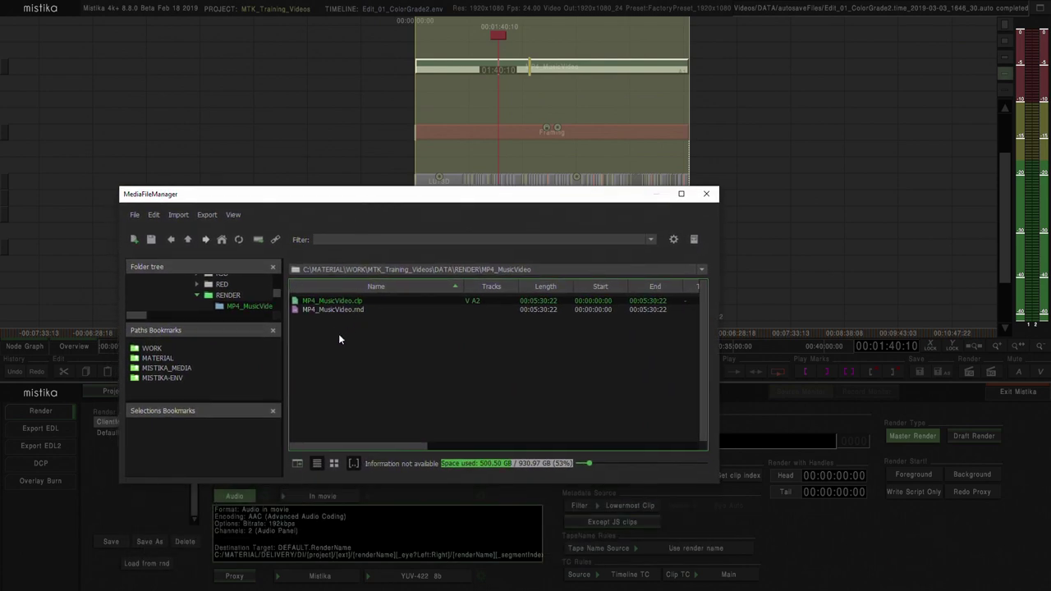
left_click_drag(309, 304, 792, 67)
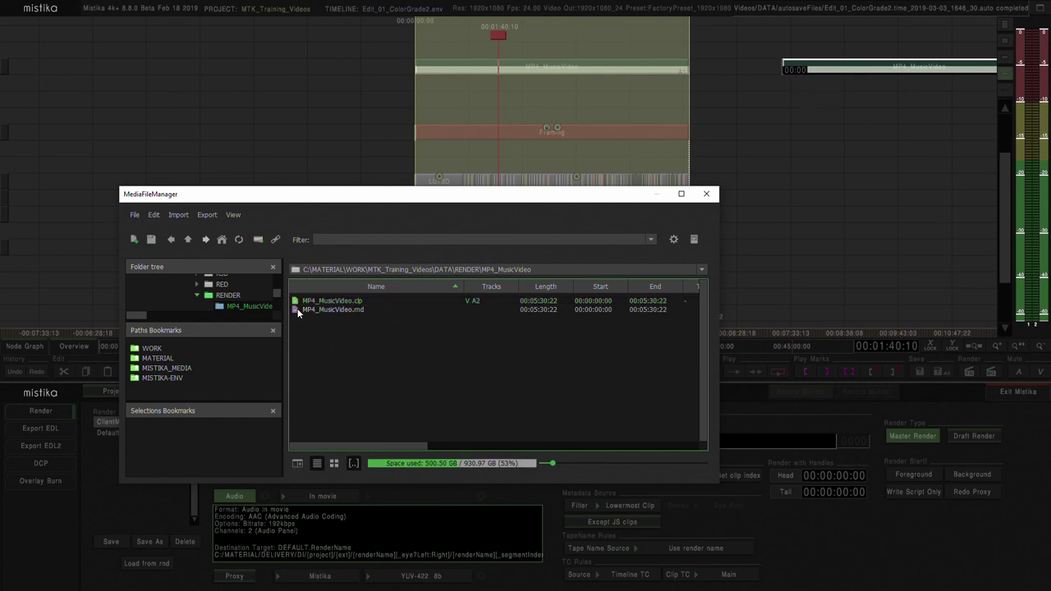
left_click_drag(297, 308, 800, 121)
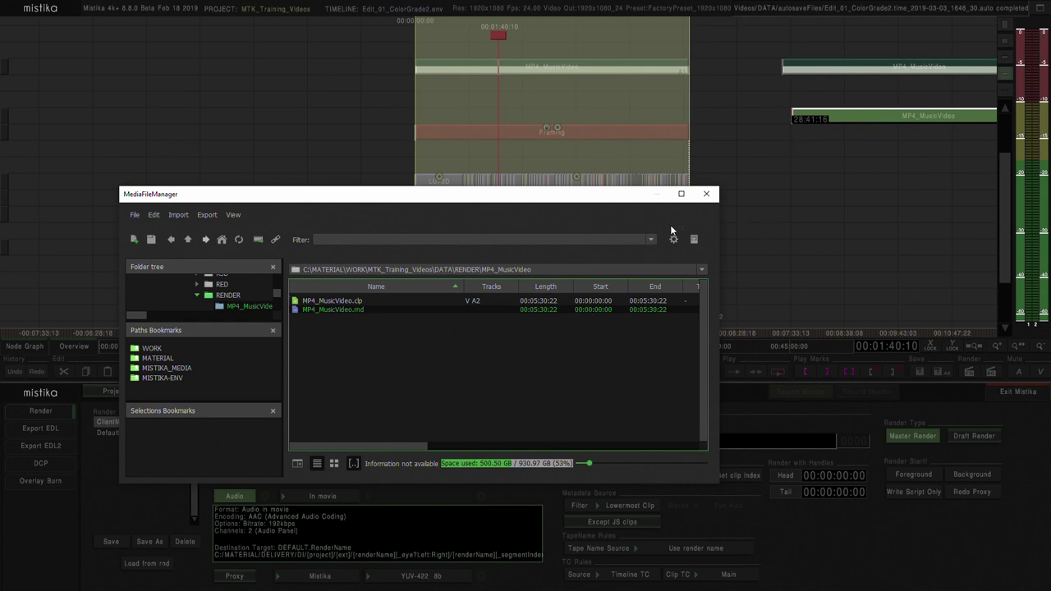
left_click(706, 193)
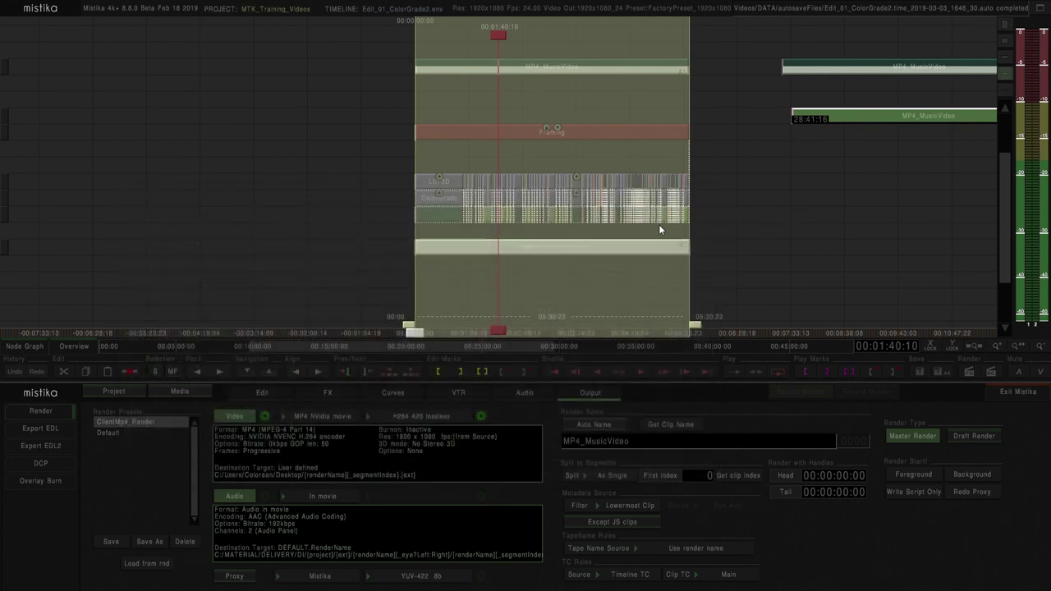
Step: Switch to the Edit commands, show Record Monitor output and play back near the imported clips
left_click_drag(774, 196, 608, 246)
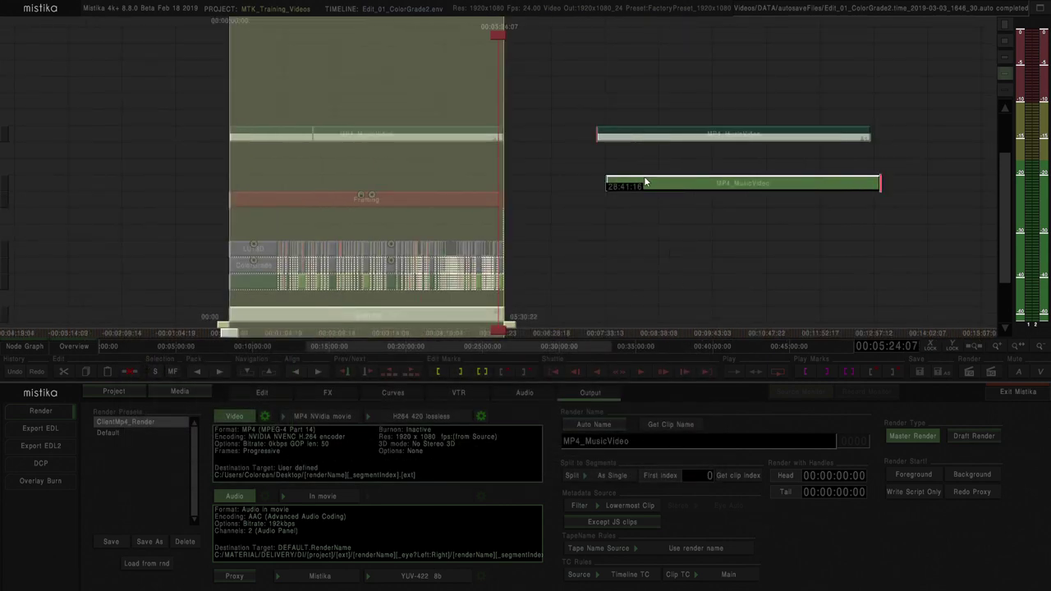
left_click(658, 240)
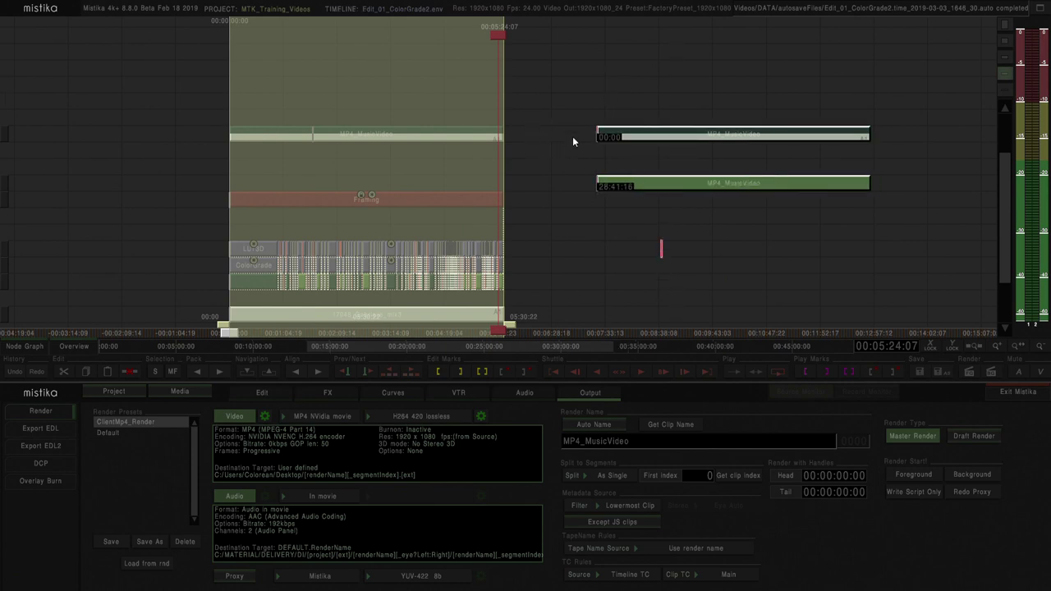
left_click(568, 89)
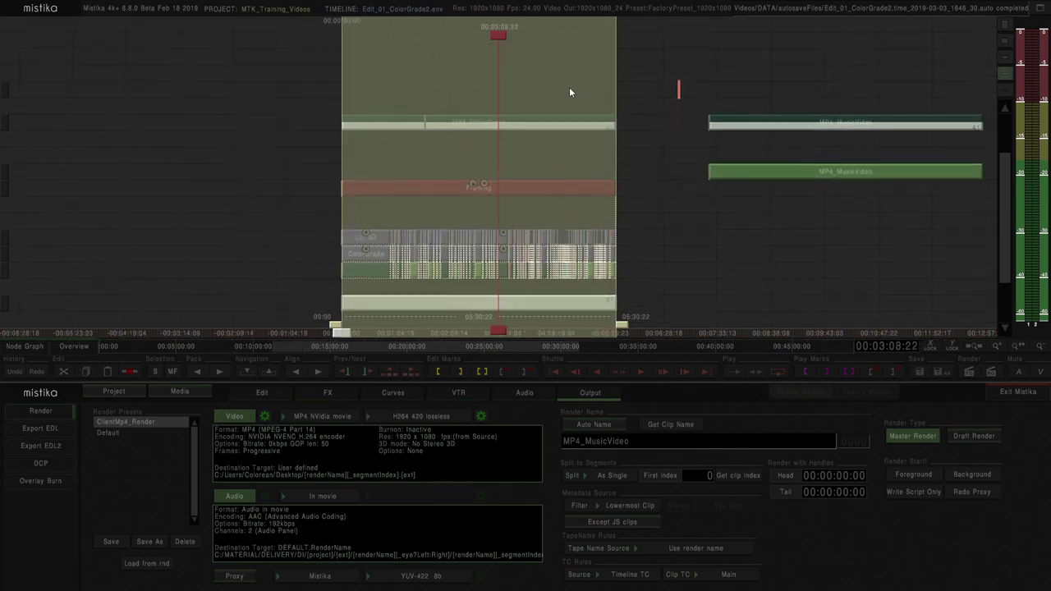
left_click(263, 392)
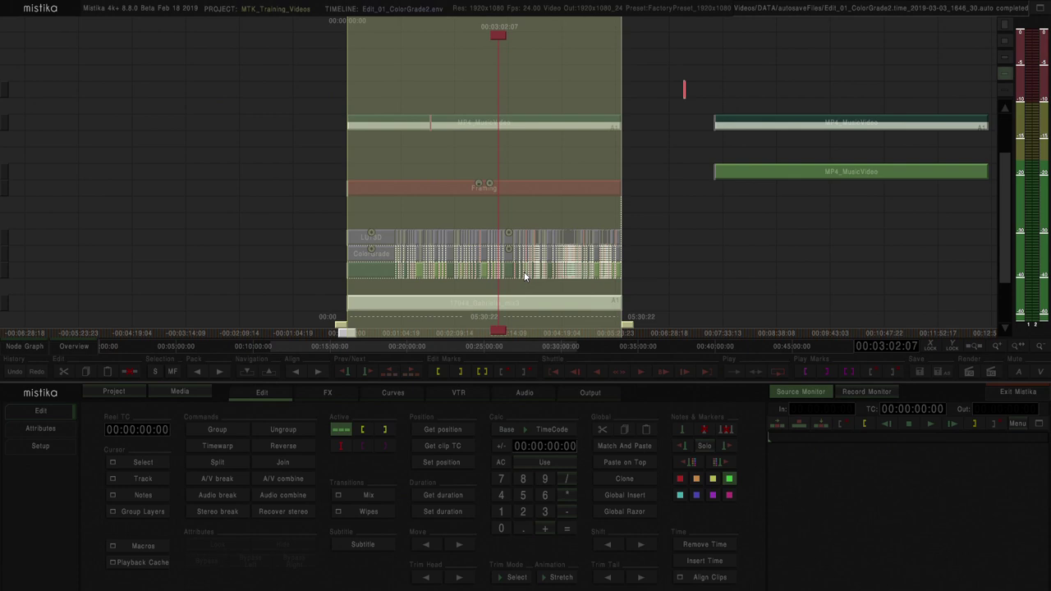
left_click(498, 39)
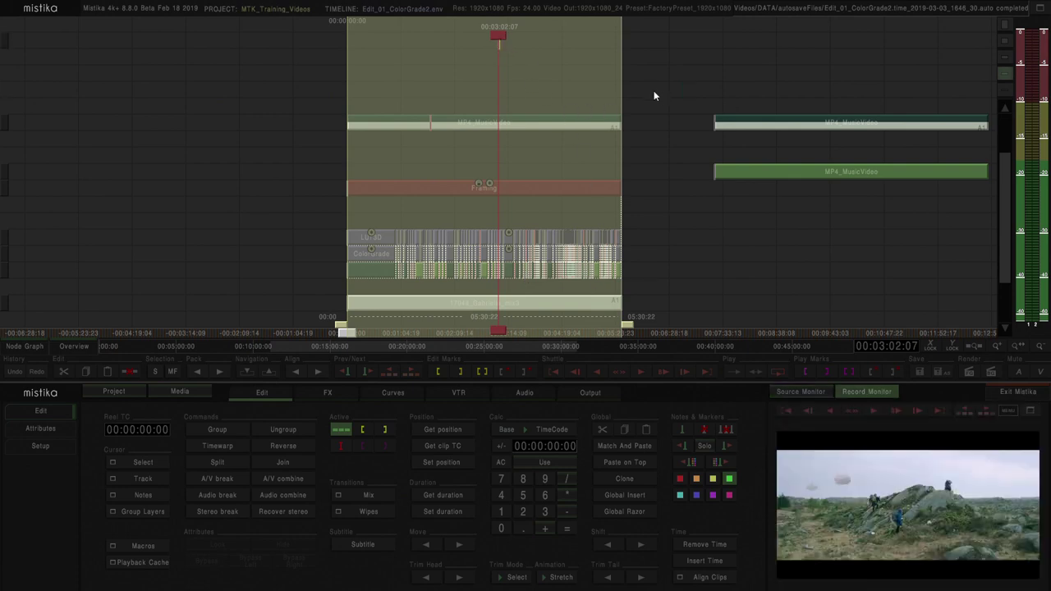
key("space")
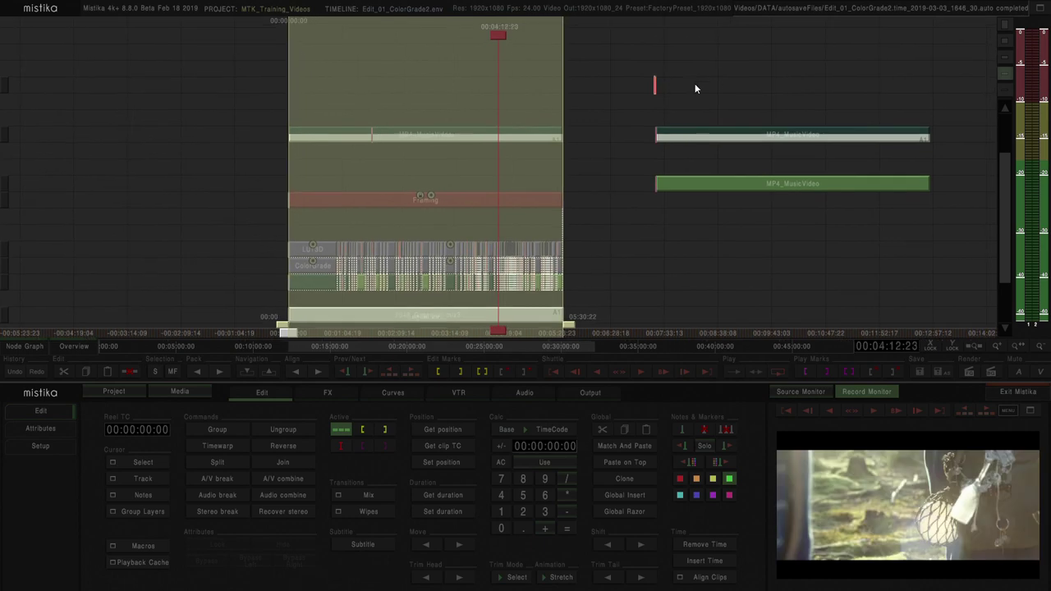
Step: Drag the grey MP4_MusicVideo clip down onto the green script clip's track
left_click_drag(694, 85, 528, 93)
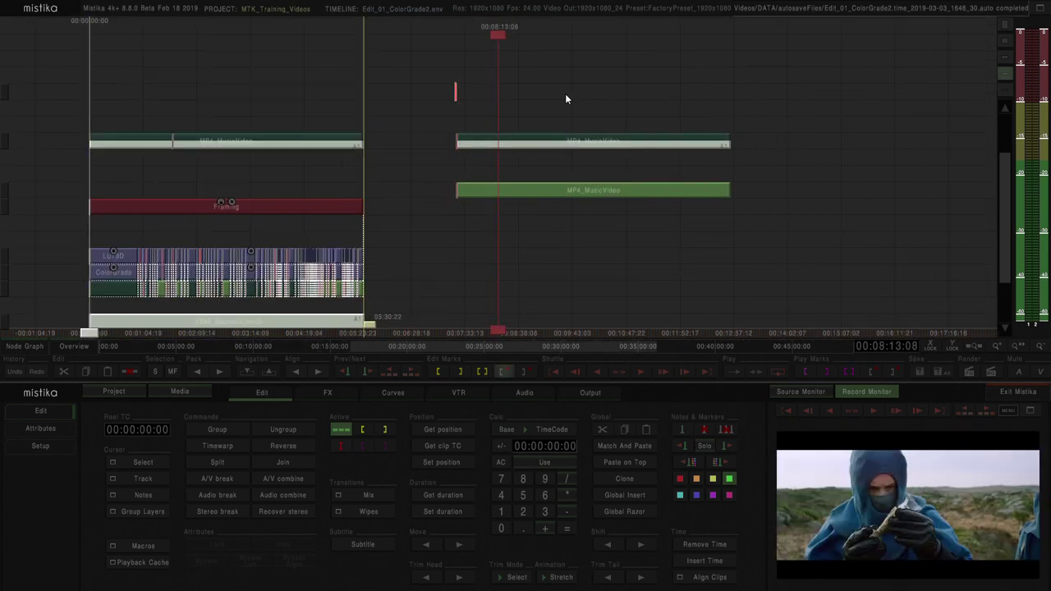
left_click_drag(604, 100, 524, 119)
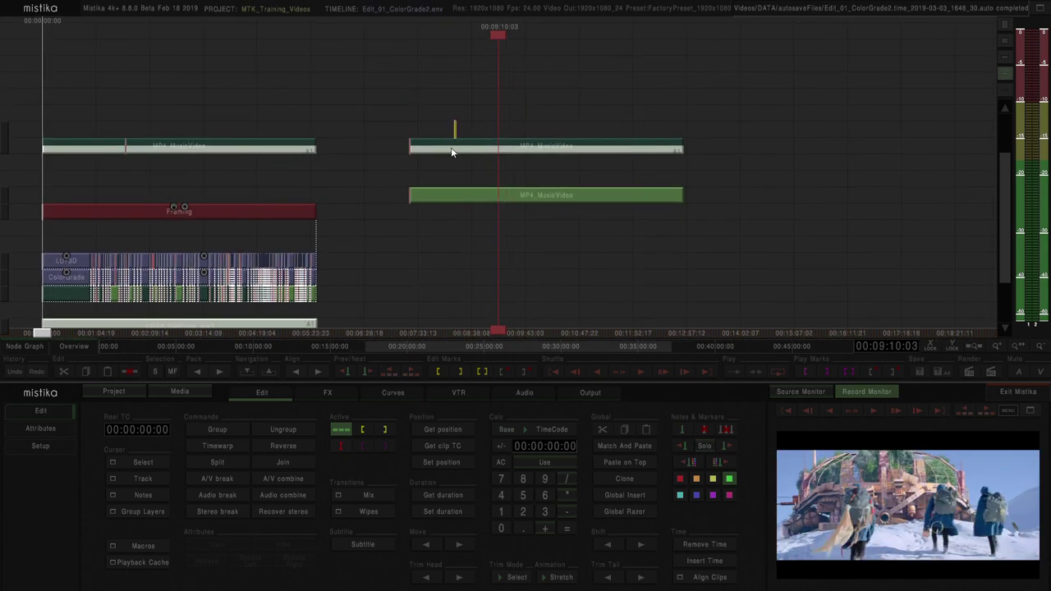
left_click_drag(450, 146, 462, 181)
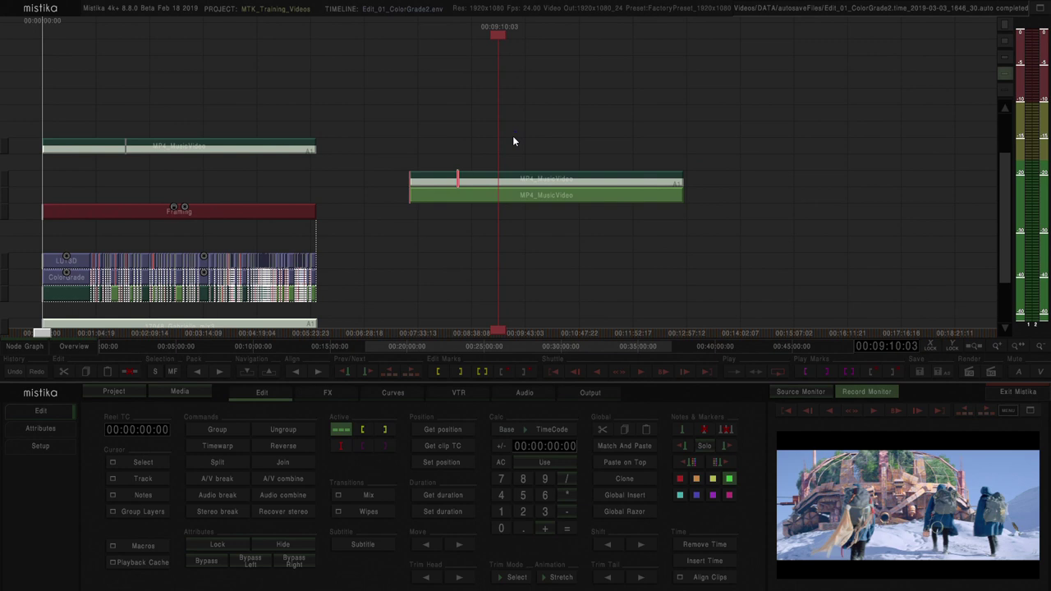
Step: Move the grey clip back to the upper track and the green script clip down beside Framing
left_click(498, 204)
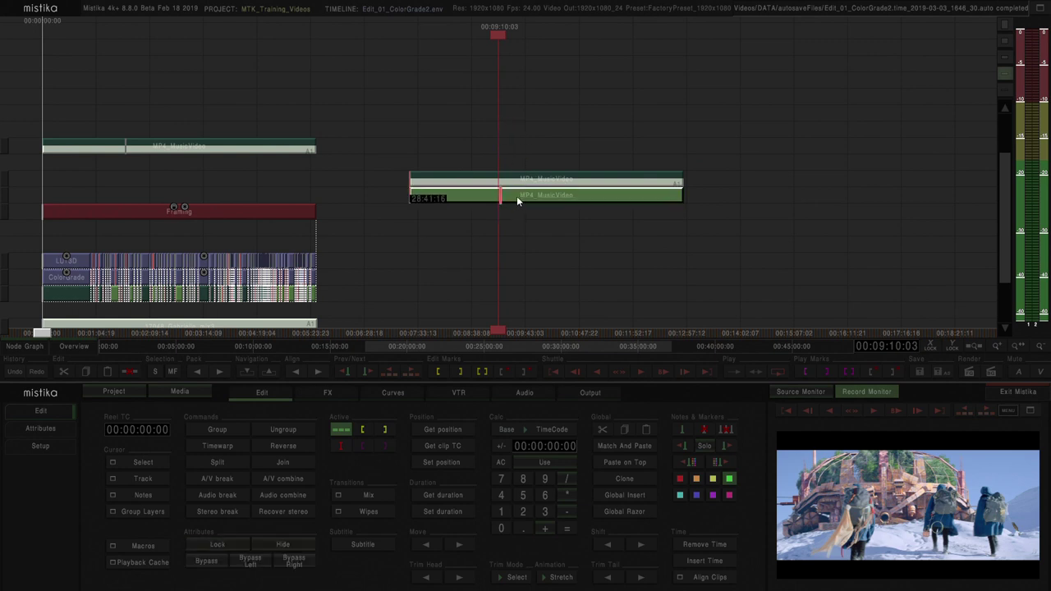
left_click_drag(530, 179, 527, 146)
left_click(509, 197)
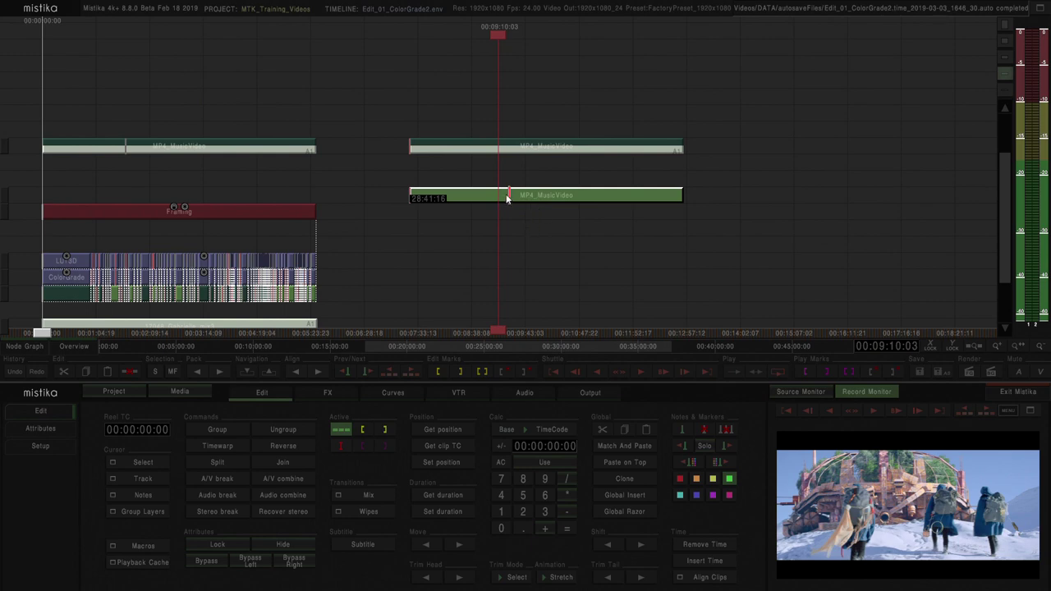
left_click_drag(507, 197, 506, 211)
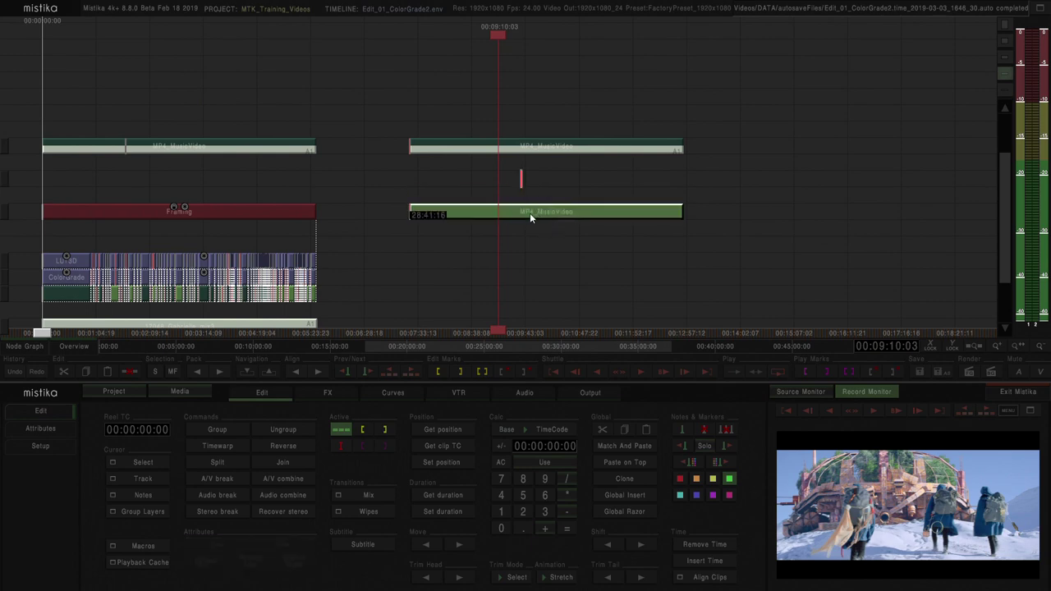
Step: Step into the green script clip's group to view its layers, then return to the main timeline
left_click(529, 213)
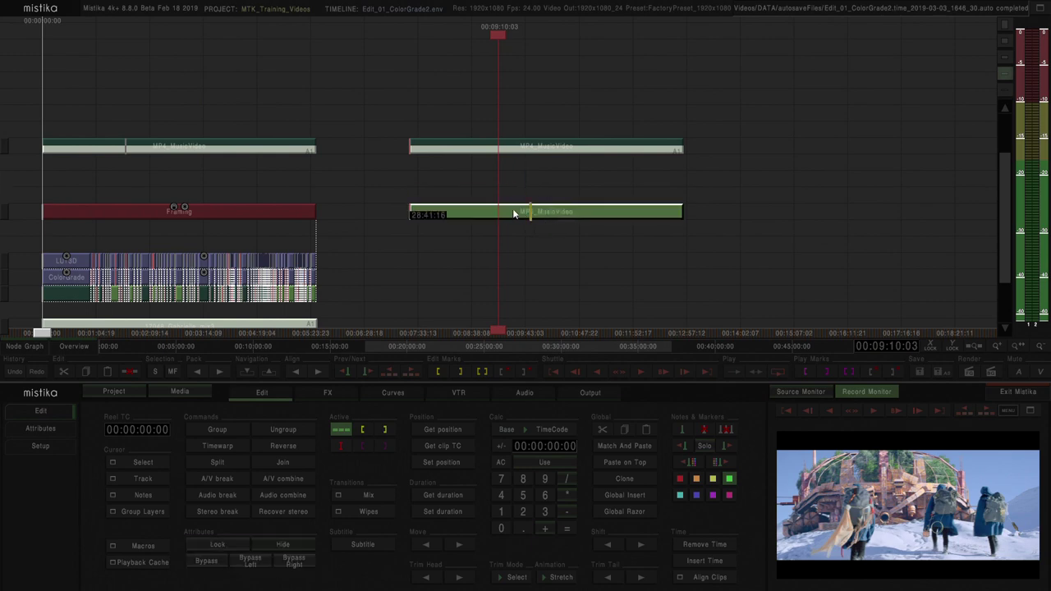
left_click(247, 372)
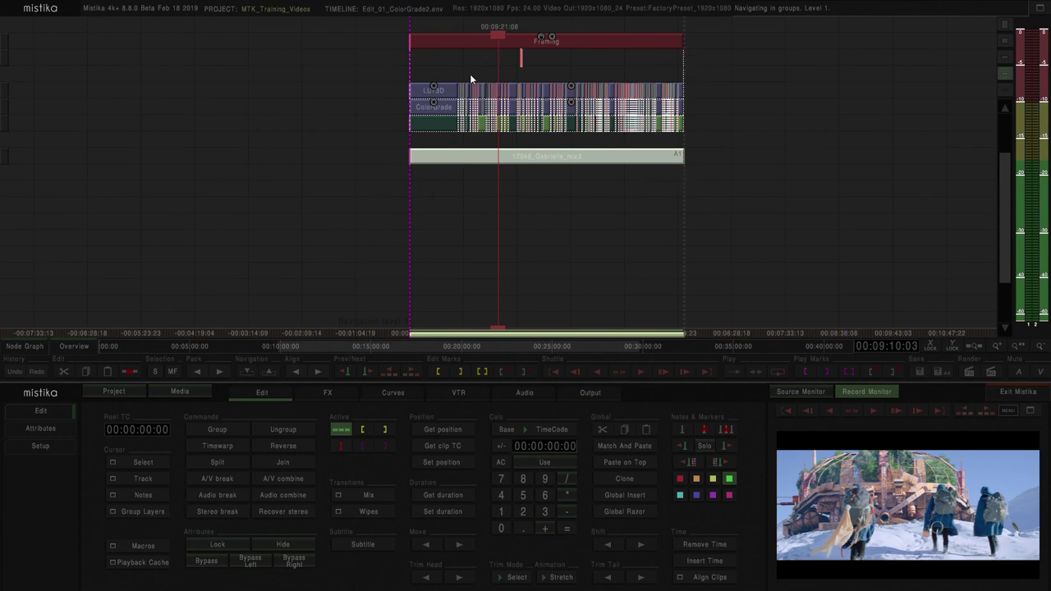
left_click(270, 371)
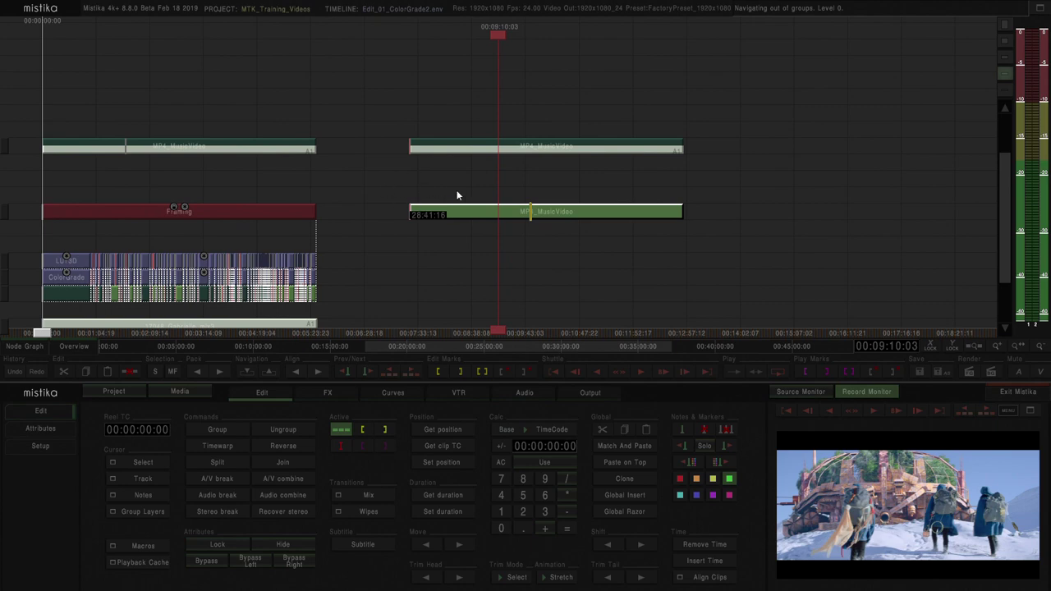
left_click(201, 399)
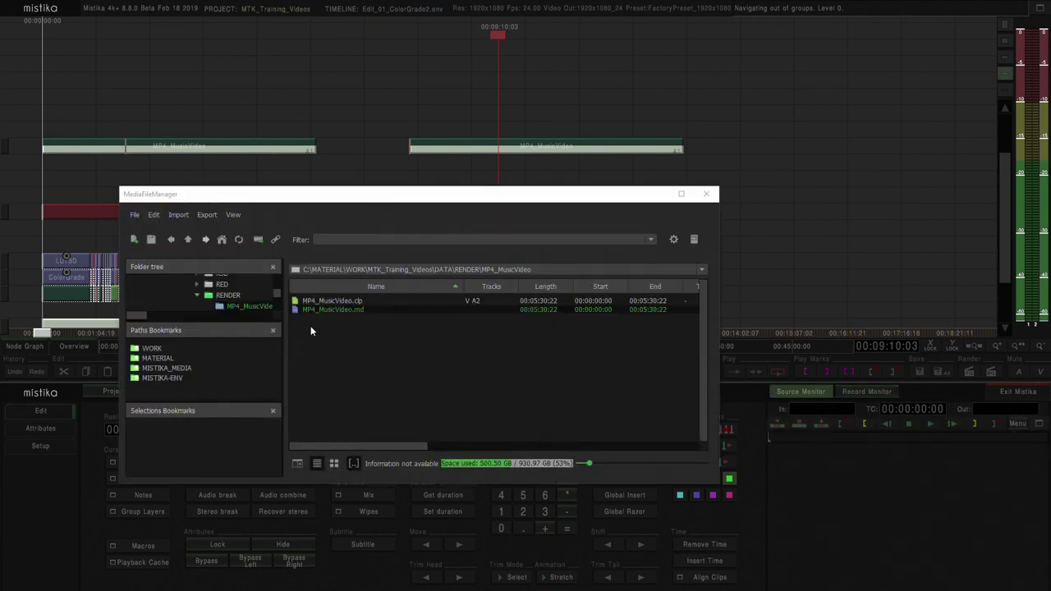
left_click(357, 311)
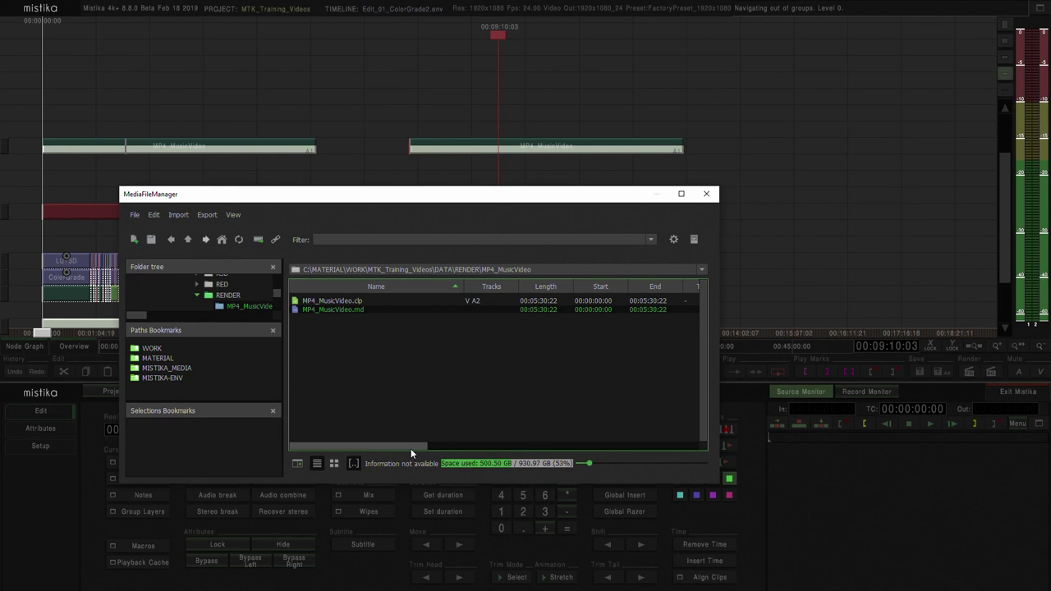
left_click_drag(410, 448, 394, 433)
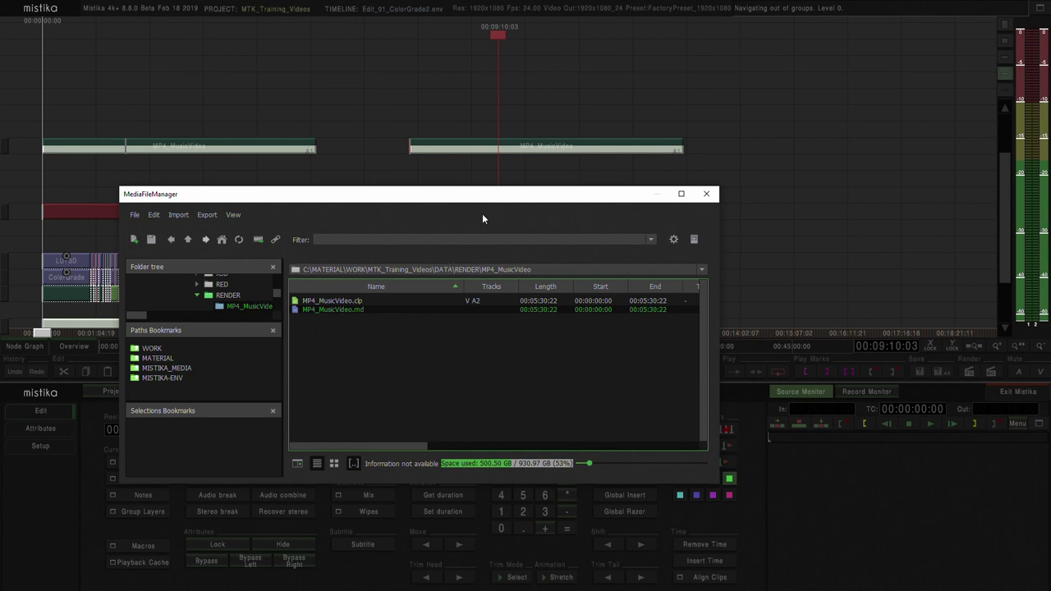
Step: Ungroup the green MP4_MusicVideo script into Framing, LUT3D, Colourgrade and audio layers
left_click(706, 194)
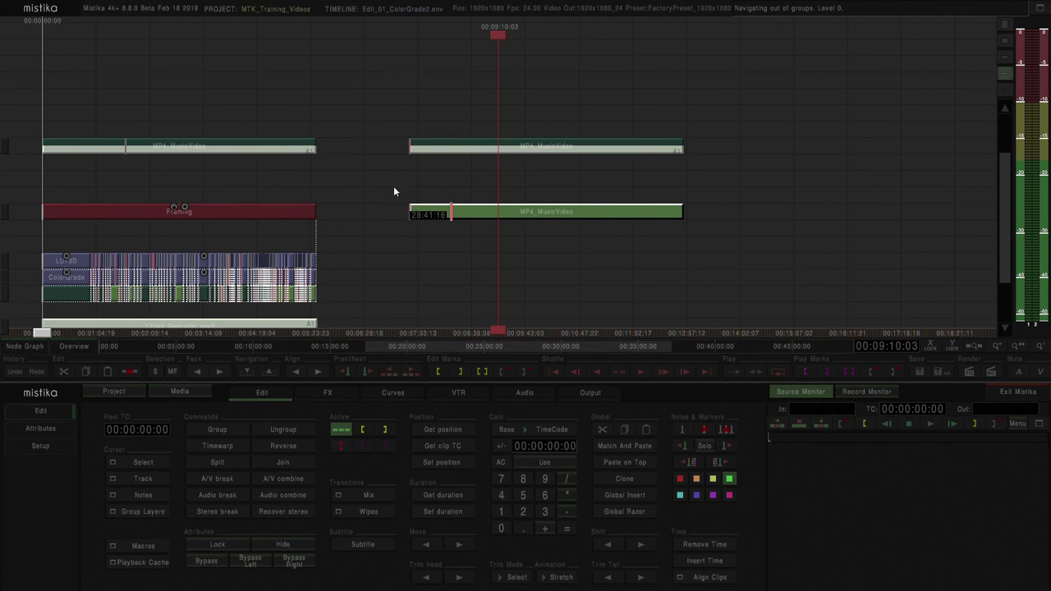
left_click(480, 210)
left_click(283, 429)
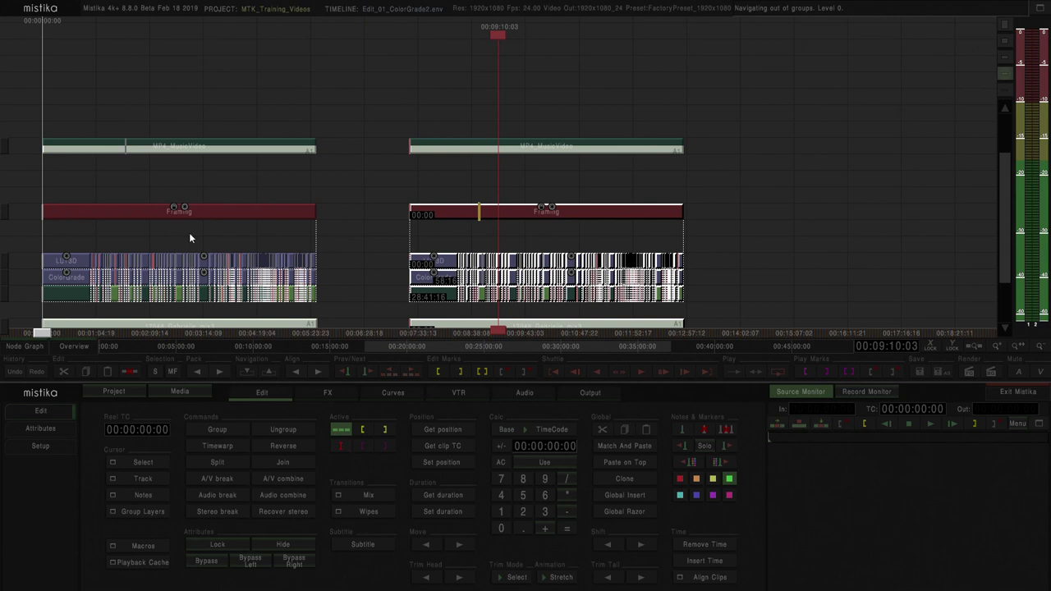
scroll(376, 206, "down", 2)
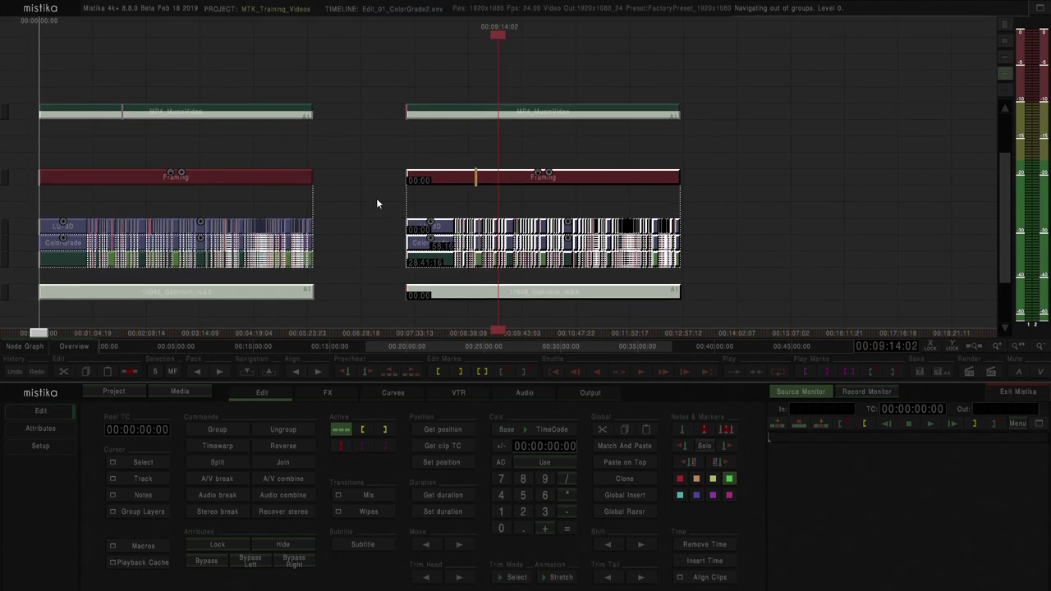
left_click(367, 182)
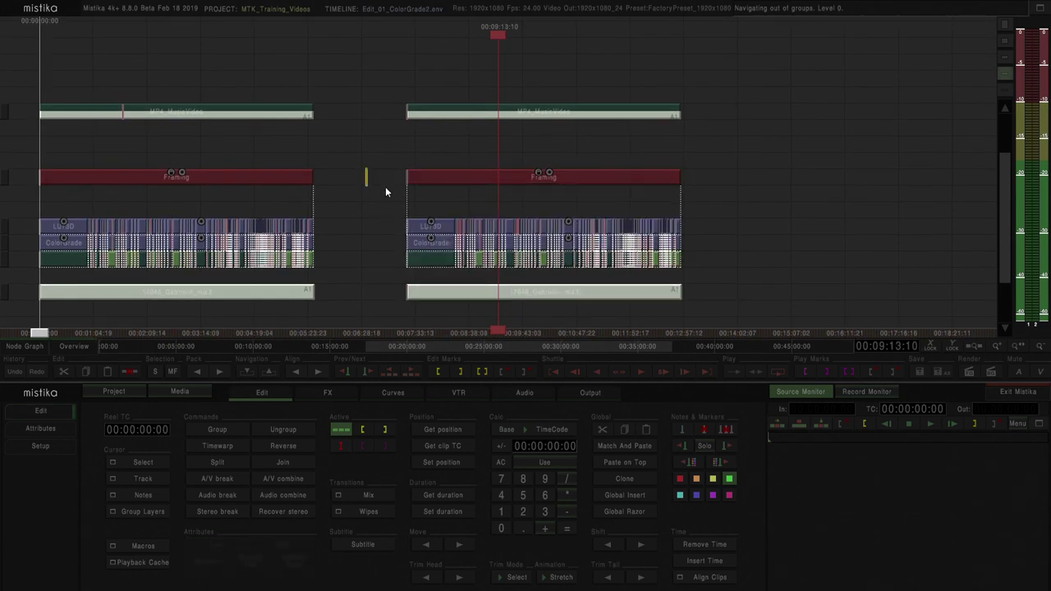